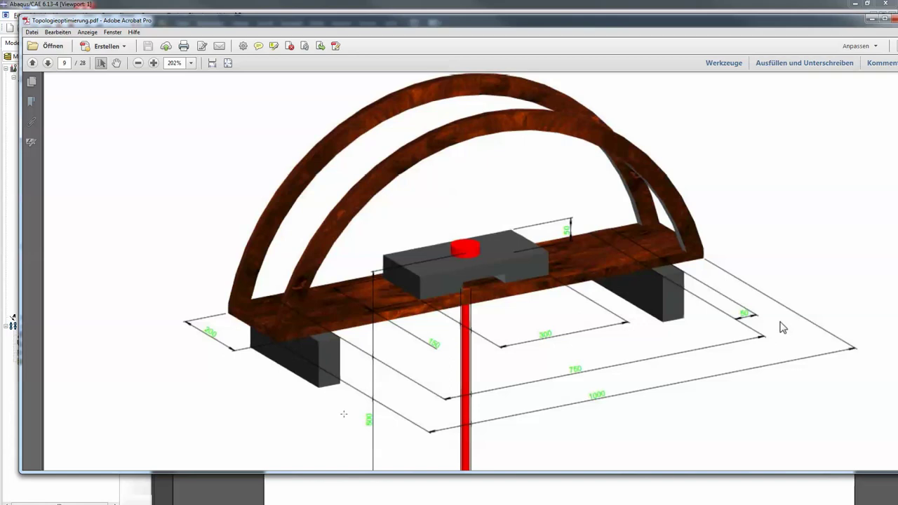
Step: Bring up the Abaqus/CAE session with the empty model and enlarge its window to fill the screen
key(alt+Tab)
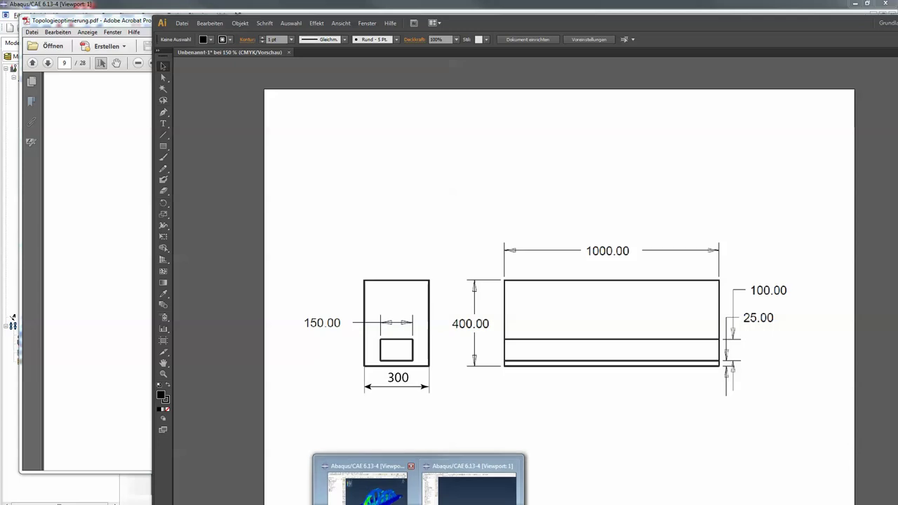
click(463, 481)
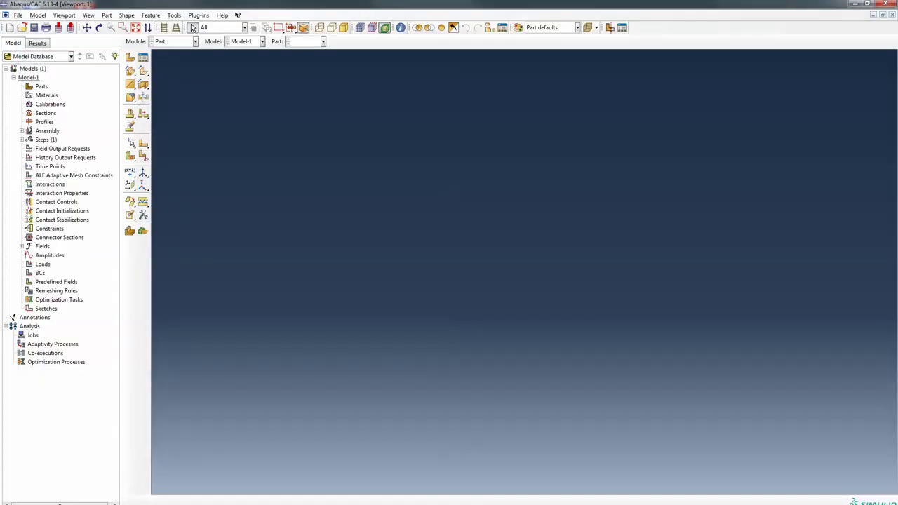
click(867, 3)
drag(592, 11, 446, 12)
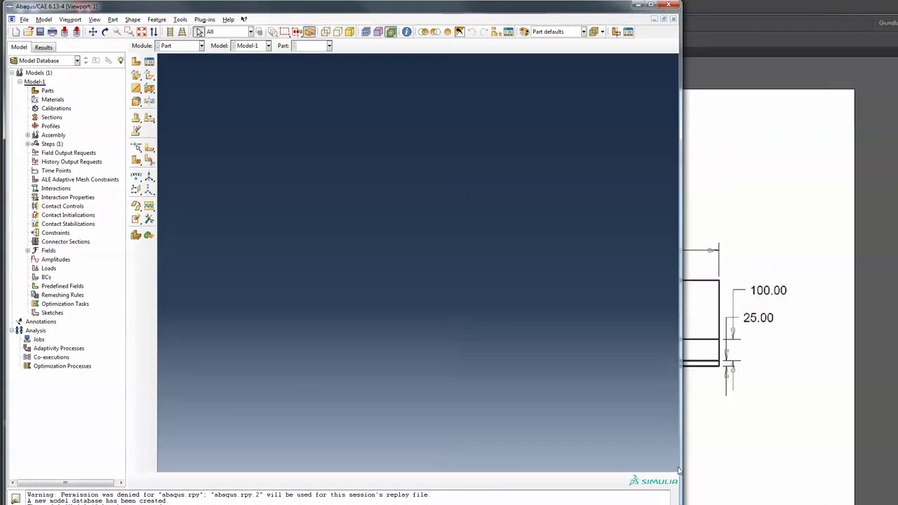
key(super+Up)
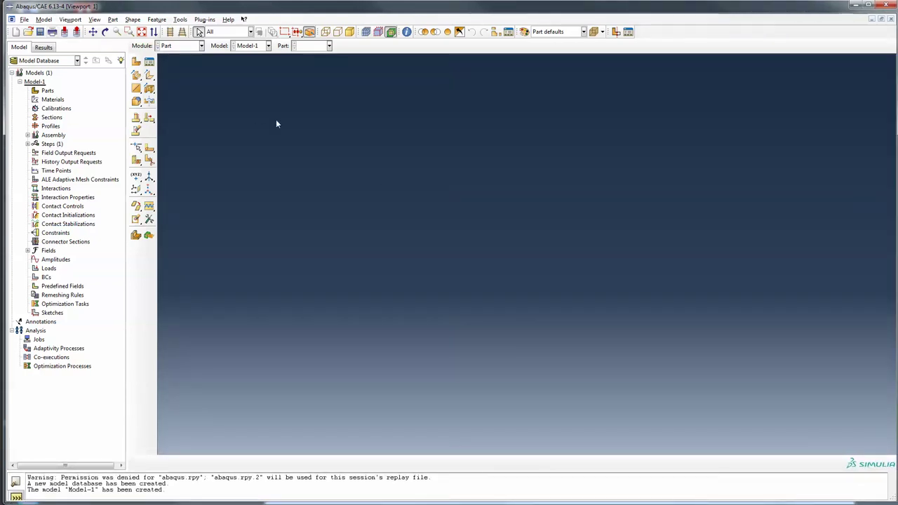
Step: Start a part import and filter the files to the IGES format
click(24, 20)
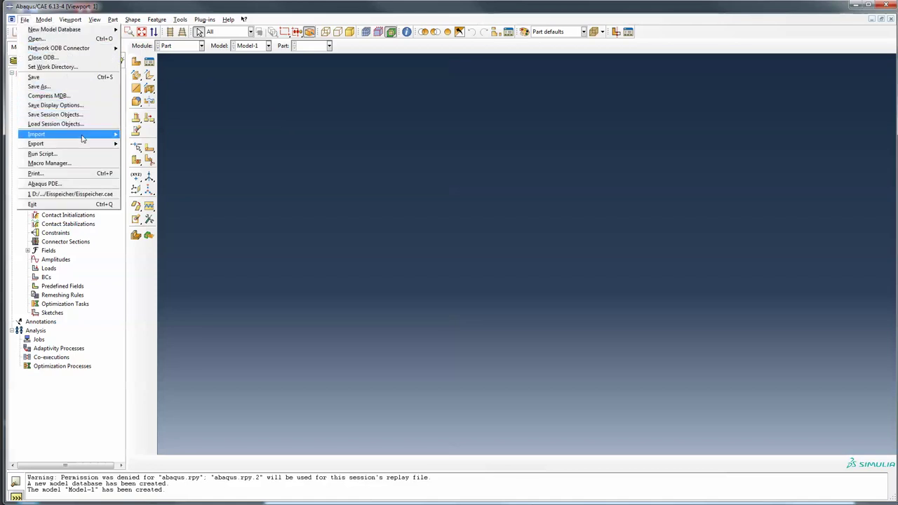
mouse_move(98, 134)
click(150, 146)
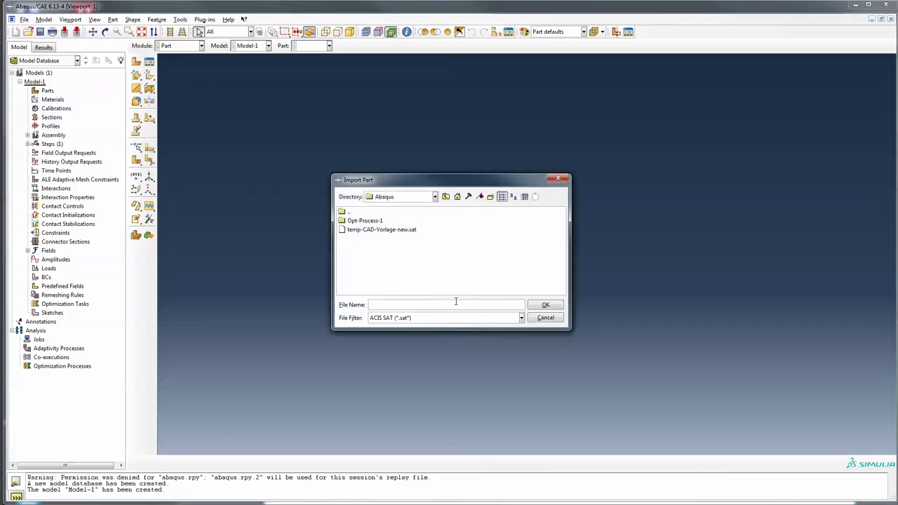
click(489, 319)
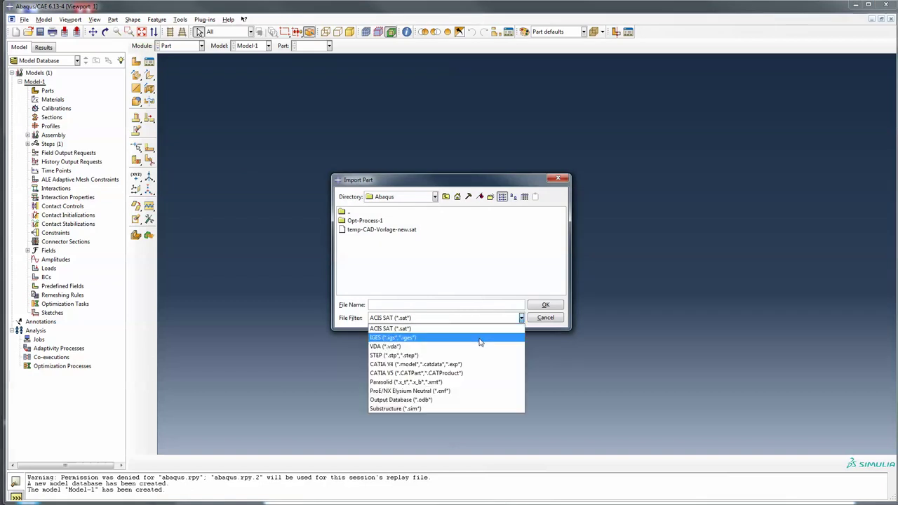
click(480, 342)
Step: Browse to the Desktop folder on drive H: and open CAD-Vorlage.igs for import
click(410, 198)
scroll(418, 217, down, 2)
click(408, 225)
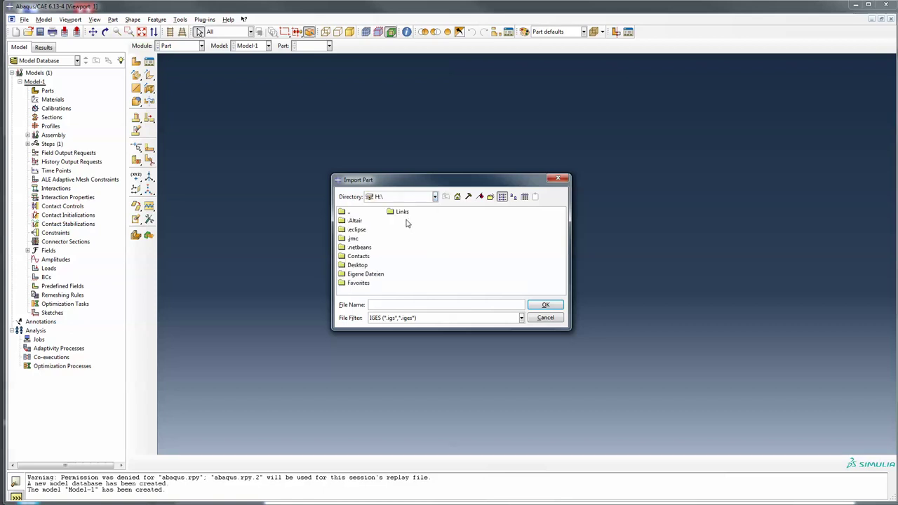
double_click(358, 267)
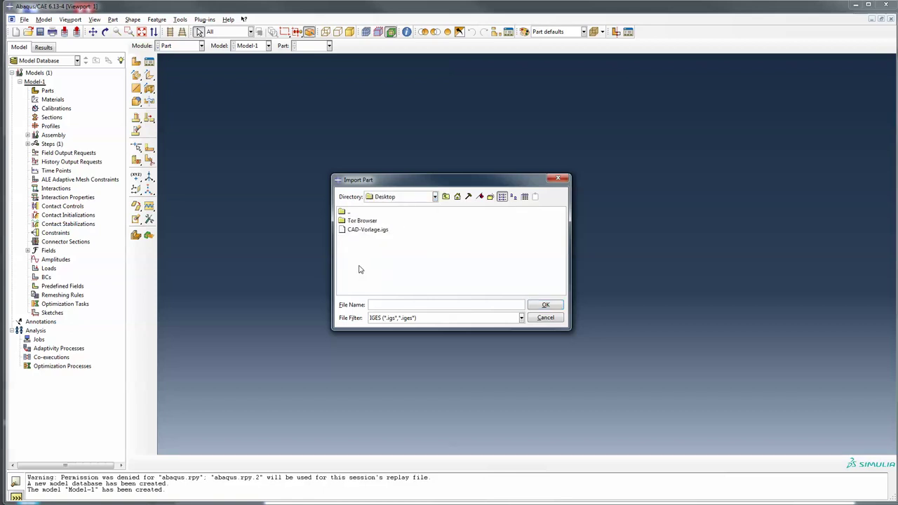
click(372, 230)
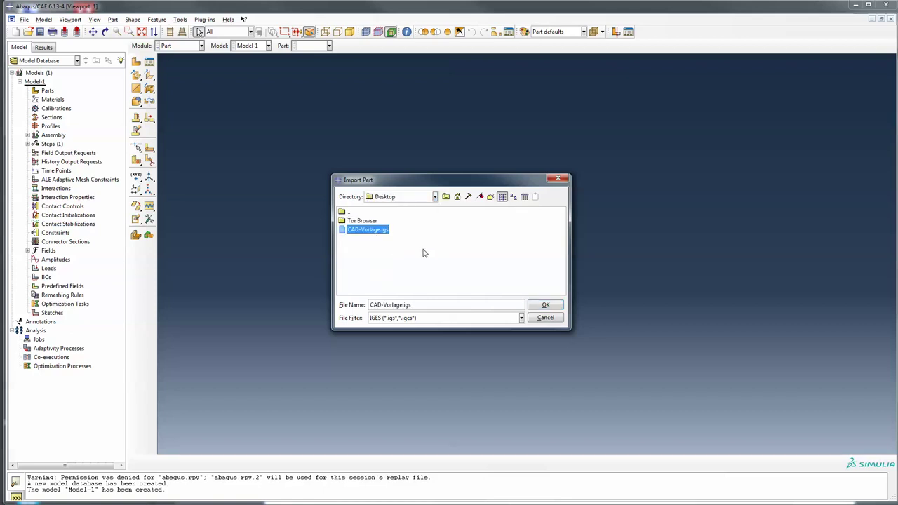
click(545, 305)
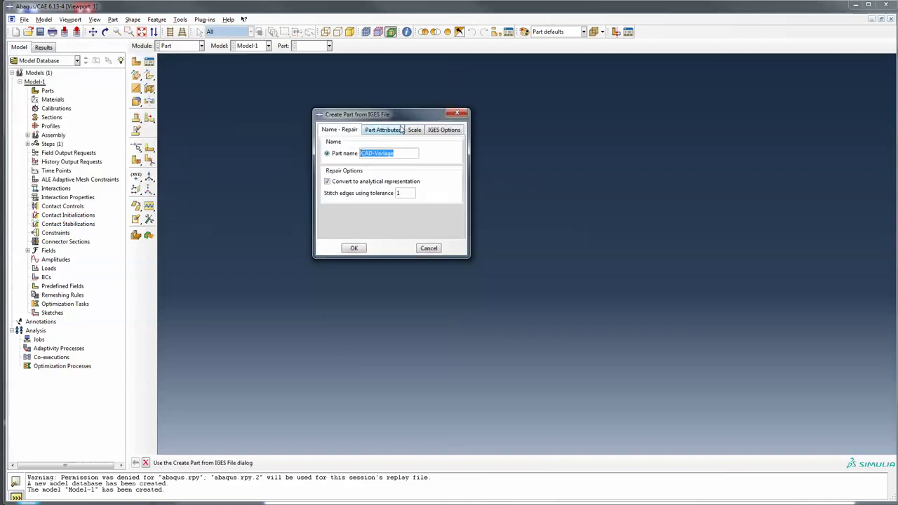
Step: Review the part attributes, scale and IGES options, and create the CAD-Vorlage part as 3D deformable with the default import settings
click(389, 134)
click(422, 132)
click(383, 134)
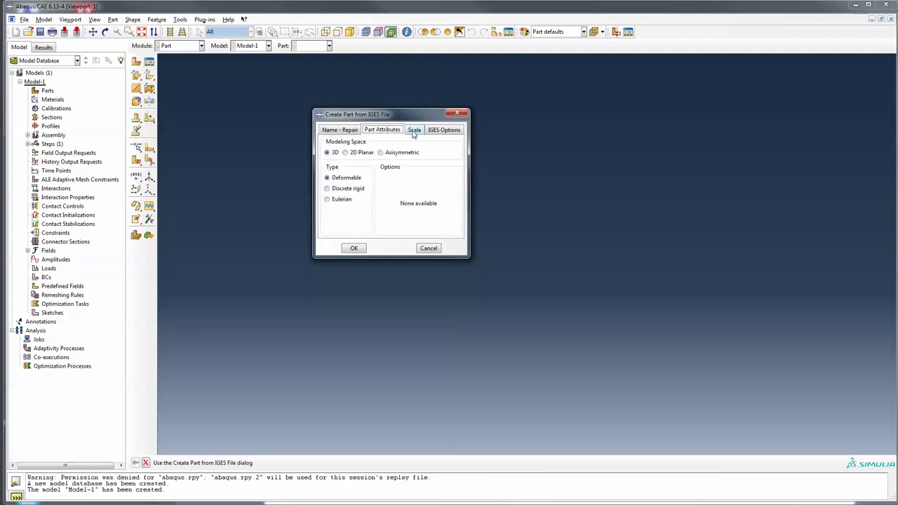
click(414, 134)
click(449, 133)
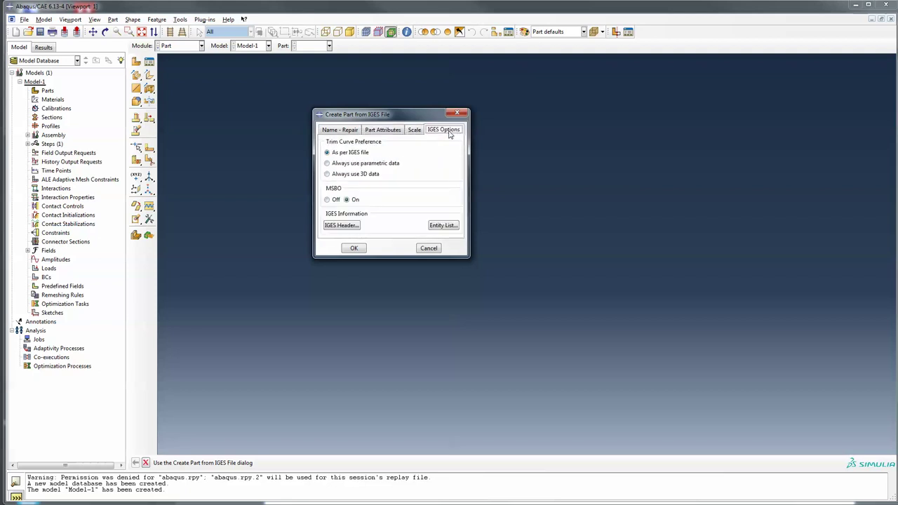
click(340, 130)
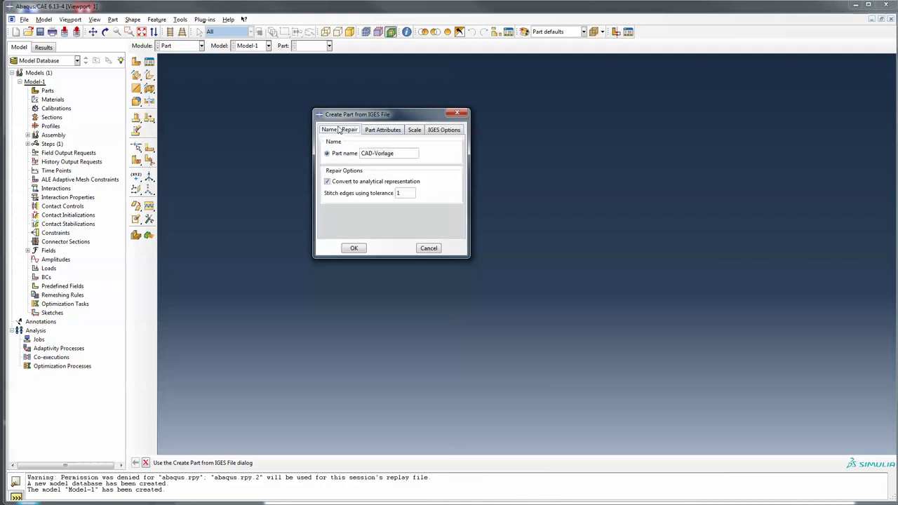
click(355, 248)
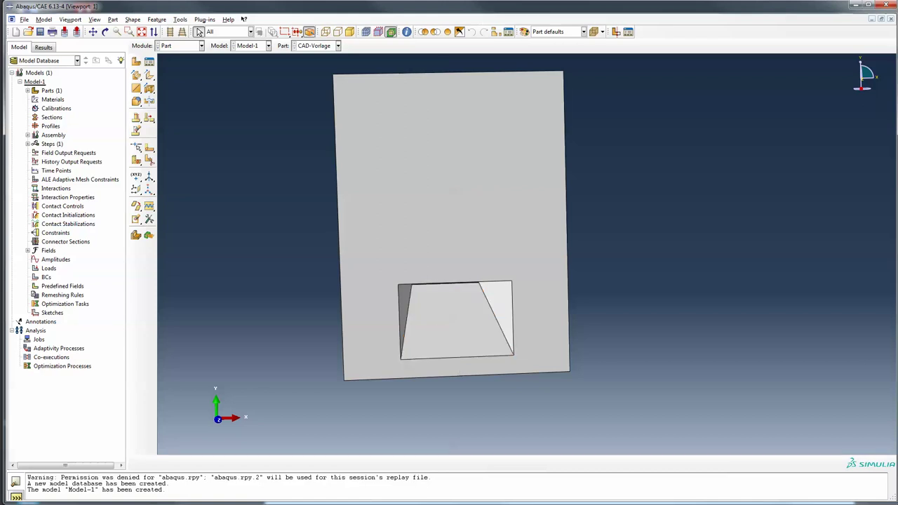
Step: Compare the imported part with the bridge figure in Topologieoptimierung.pdf and the dimensioned drawing in Illustrator, and return to Abaqus/CAE
key(alt+Tab)
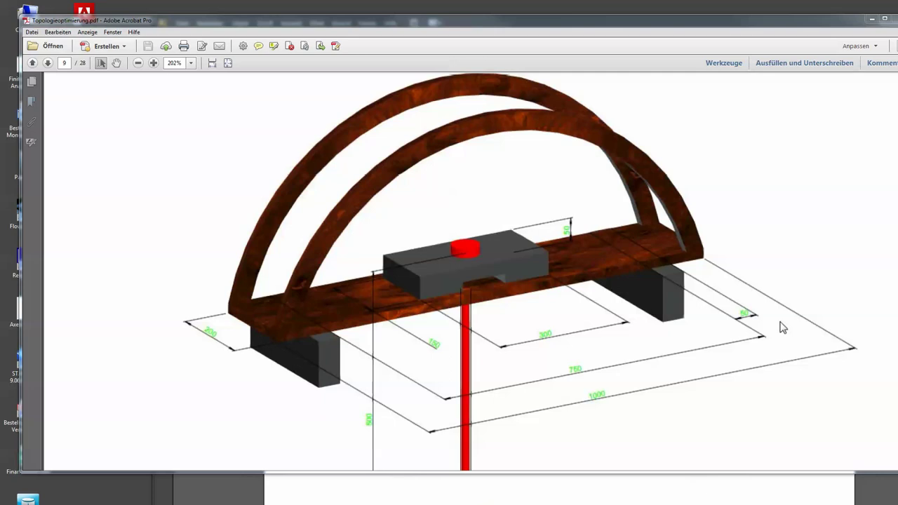
key(alt+Tab)
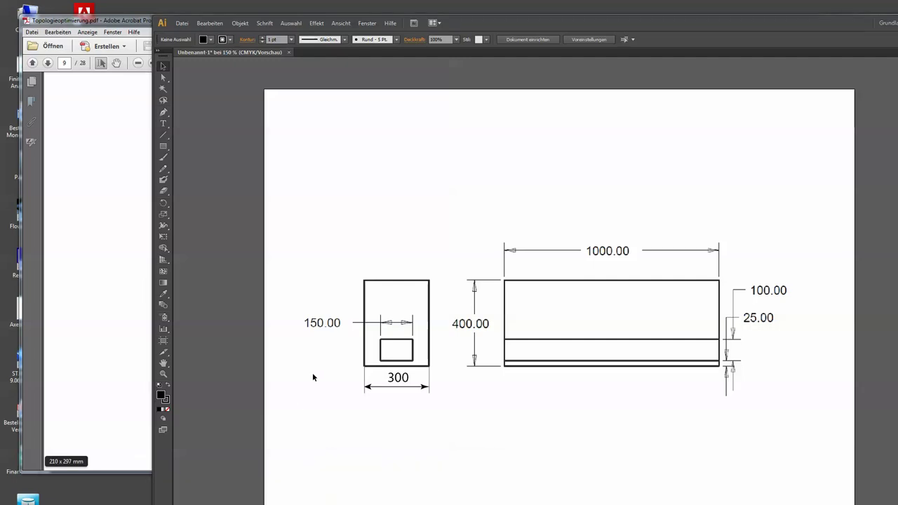
key(alt+Tab)
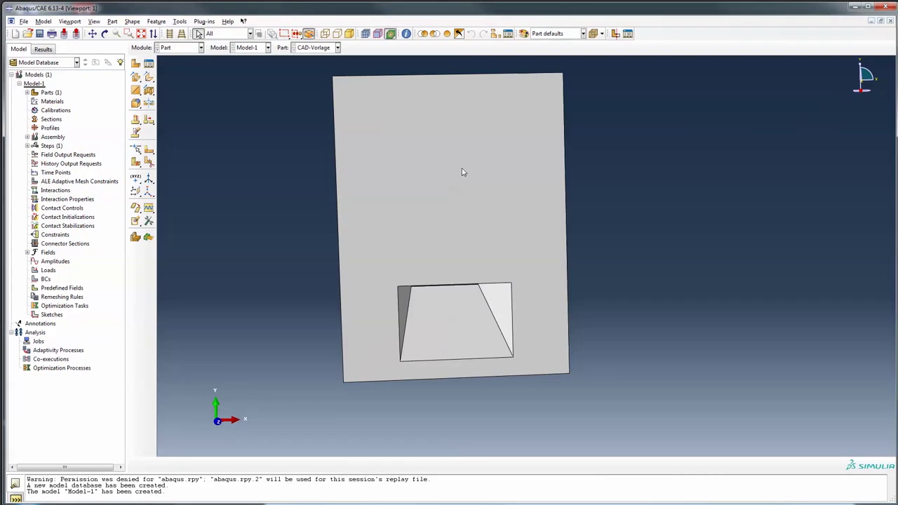
Step: Partition the cell with a point-and-normal plane through the opening's lower corner, using the opening's vertical edge as the normal
click(135, 163)
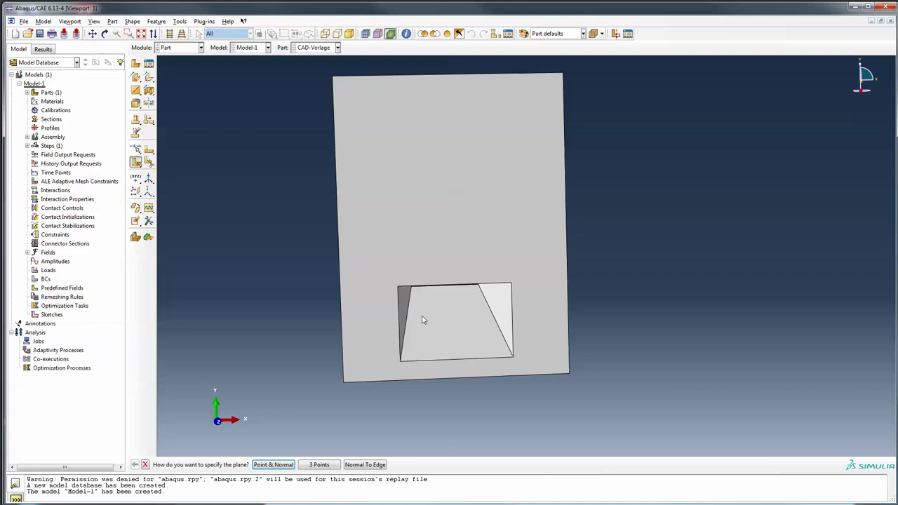
click(273, 466)
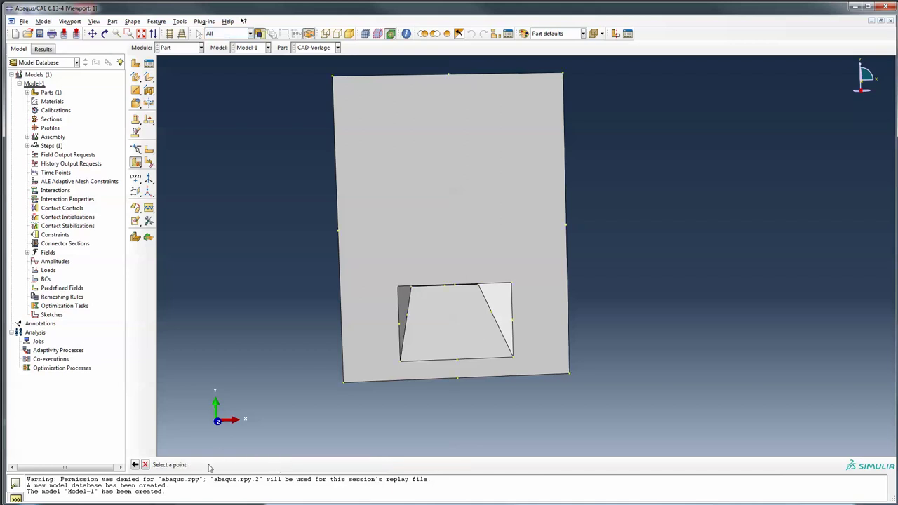
scroll(455, 368, down, 2)
scroll(373, 367, down, 2)
click(379, 364)
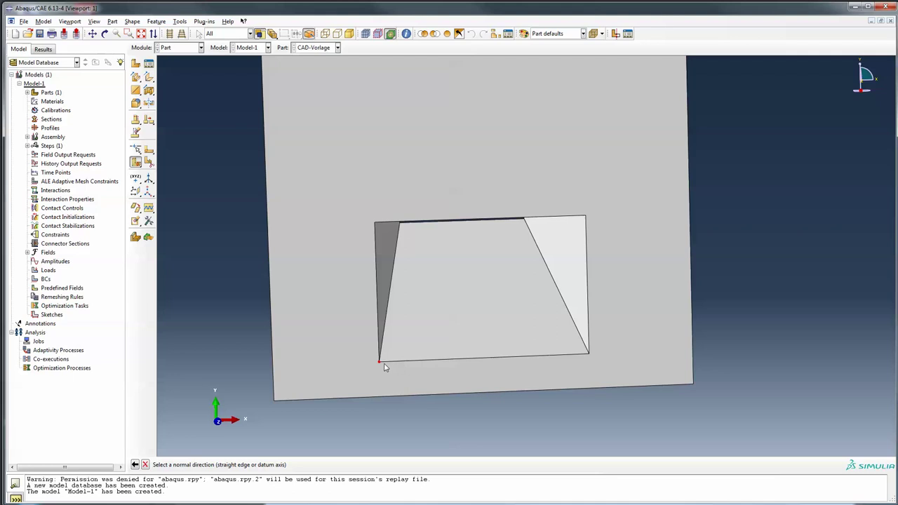
click(377, 309)
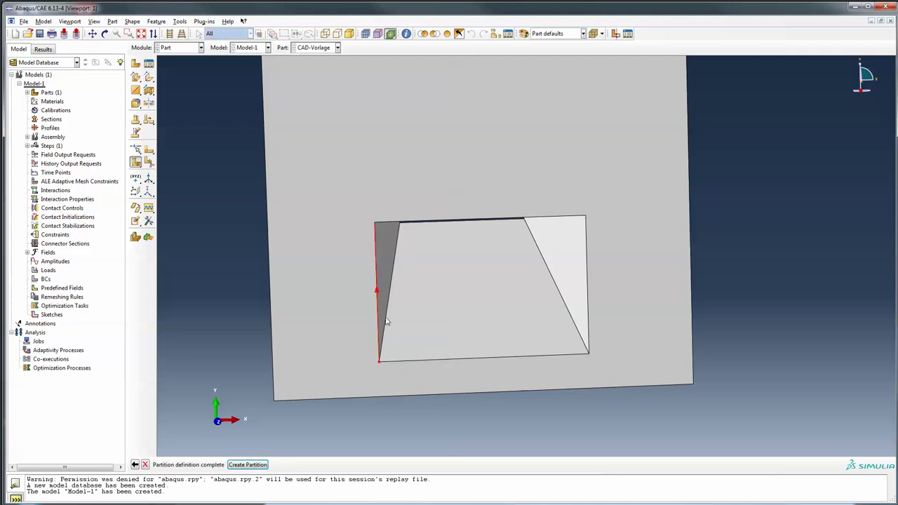
ctrl+alt+drag(400, 320, 400, 354)
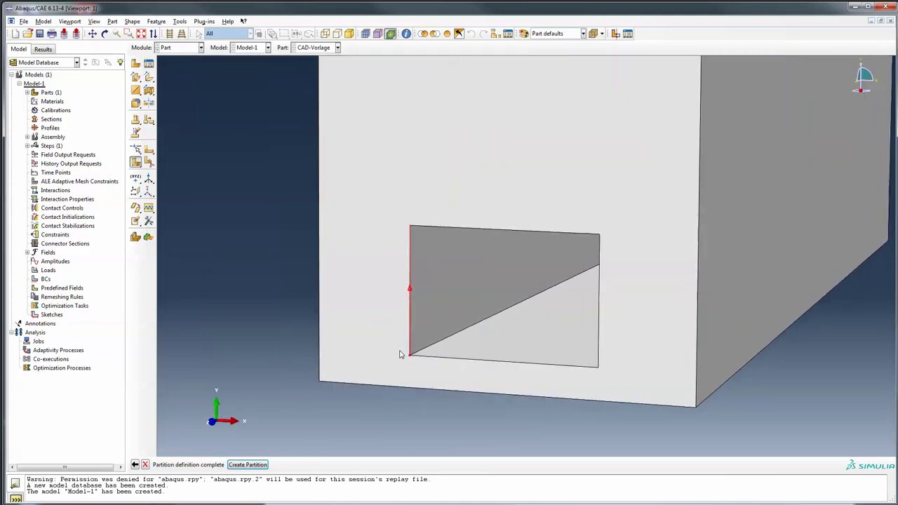
ctrl+alt+drag(550, 339, 545, 315)
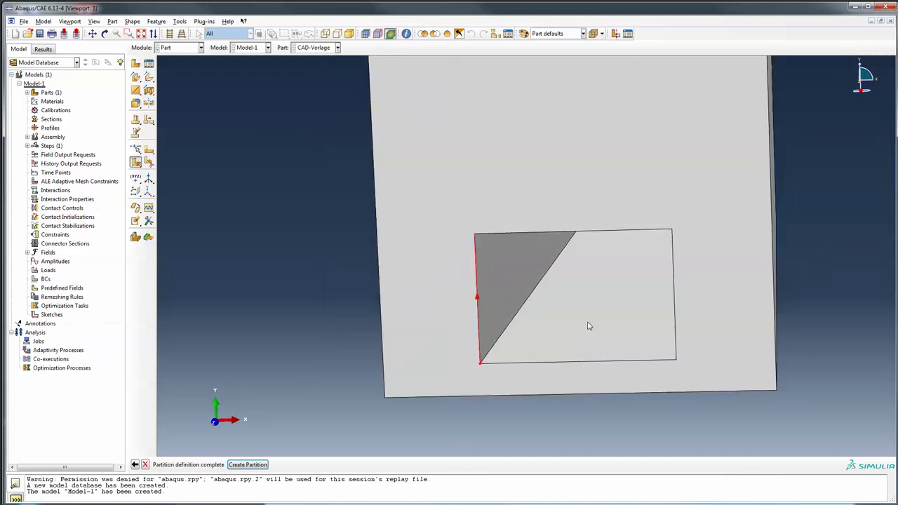
ctrl+alt+drag(600, 292, 534, 303)
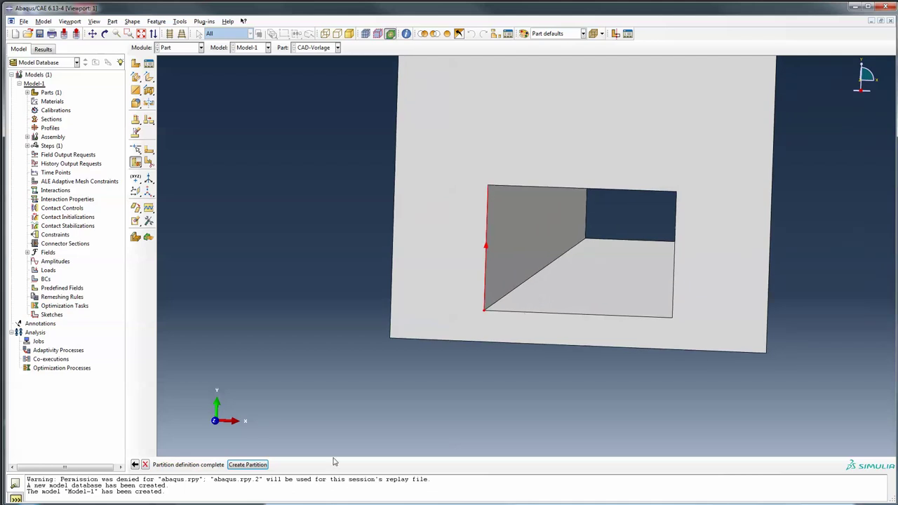
click(247, 465)
Step: Inspect the partitioned block, check the support dimensions in Topologieoptimierung.pdf, and return to Abaqus/CAE
ctrl+alt+drag(348, 408, 480, 384)
ctrl+alt+drag(692, 334, 478, 246)
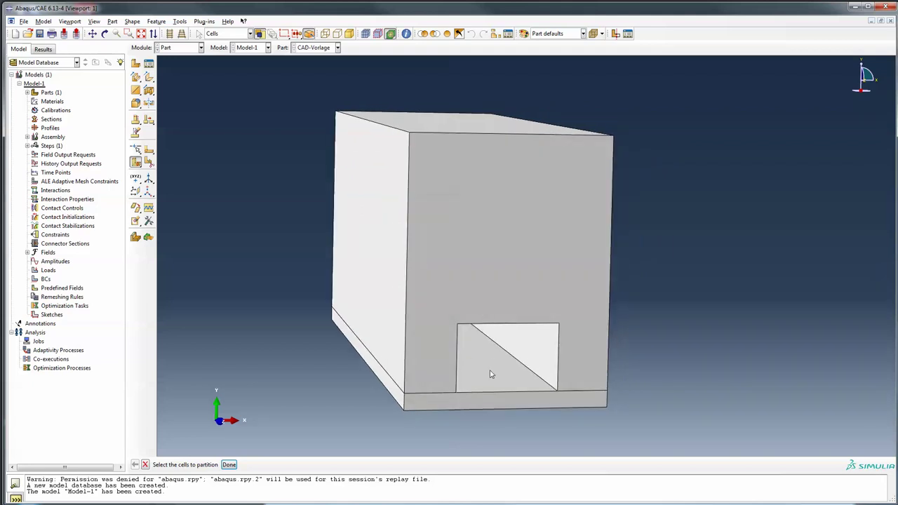
ctrl+alt+drag(646, 386, 698, 372)
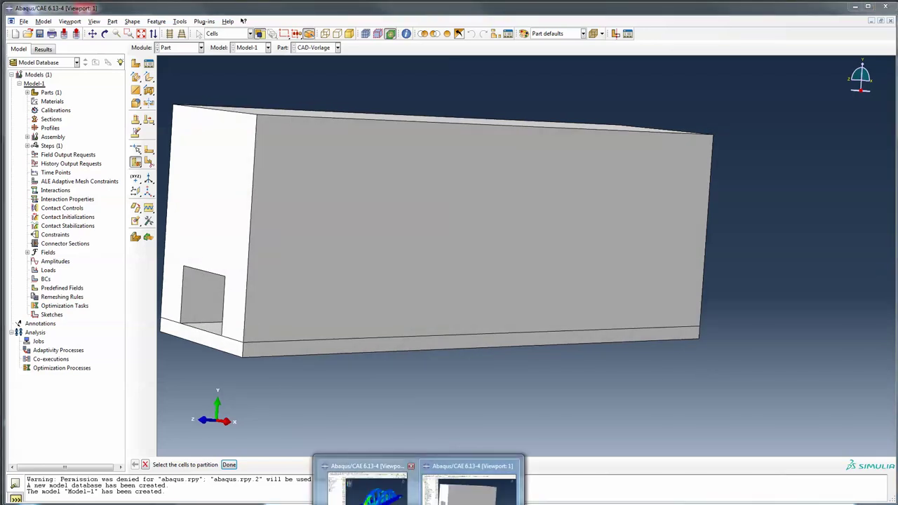
click(418, 502)
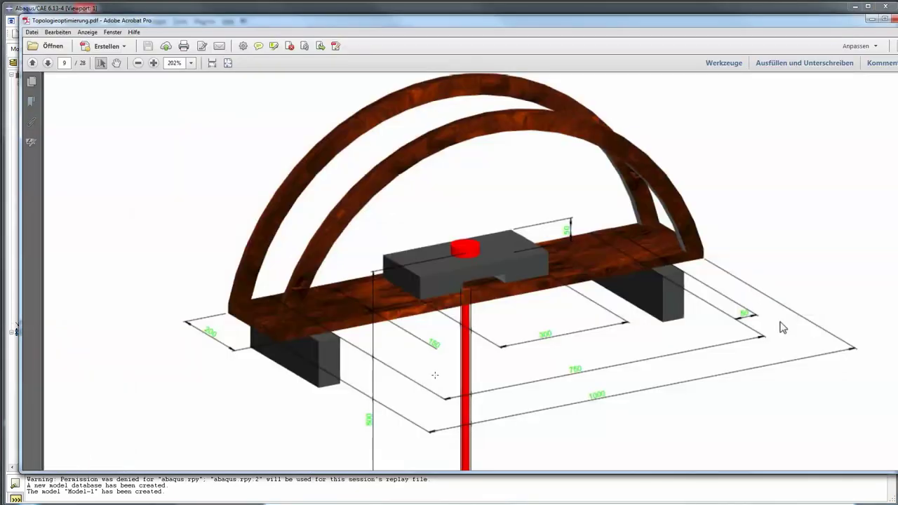
ctrl+scroll(767, 324, up, 2)
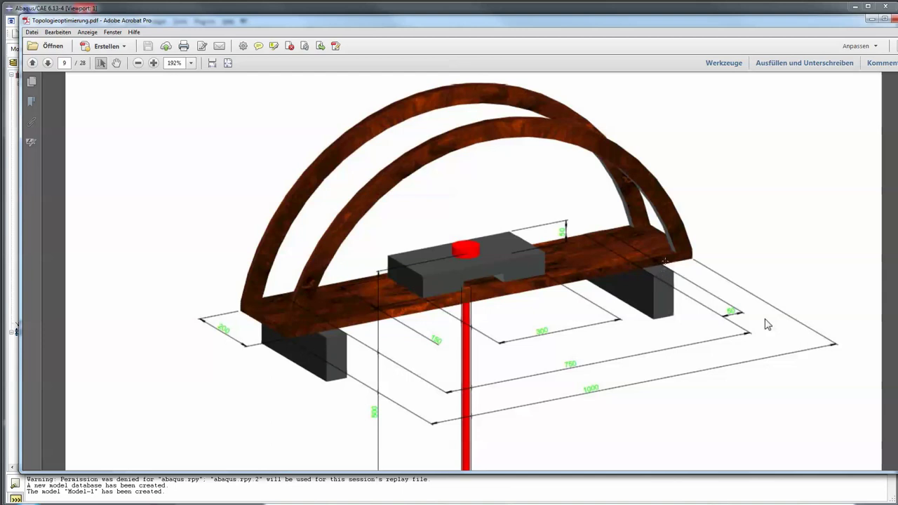
click(611, 13)
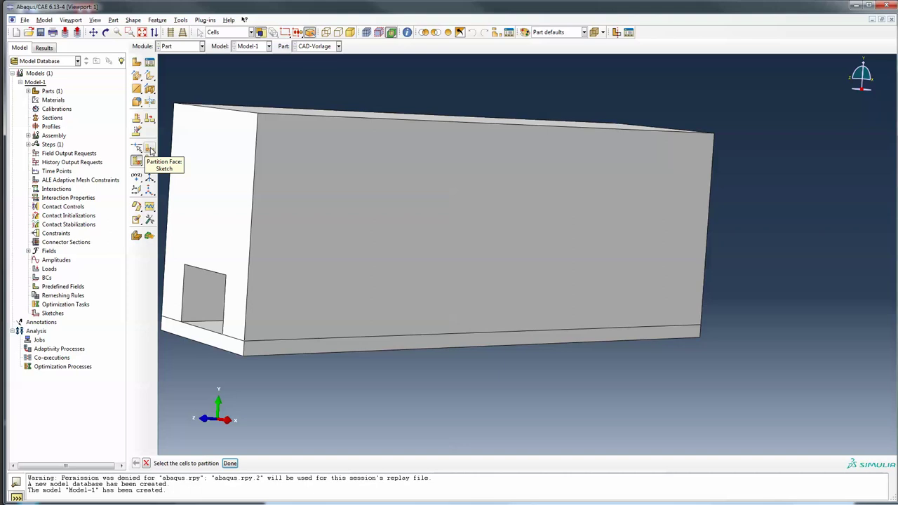
Step: Start a sketched face partition on the block's underside, orienting its short edge vertical and on the right
click(151, 151)
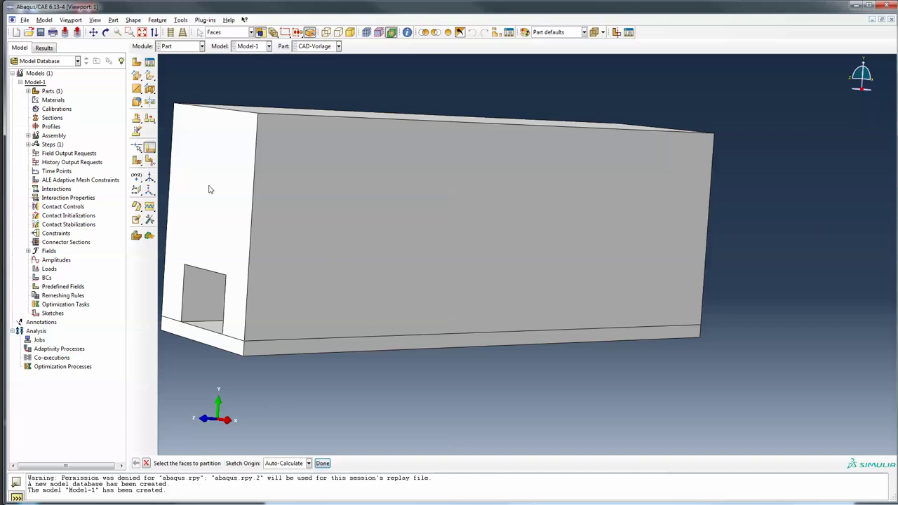
ctrl+alt+drag(436, 238, 372, 313)
ctrl+alt+drag(243, 298, 329, 319)
click(330, 379)
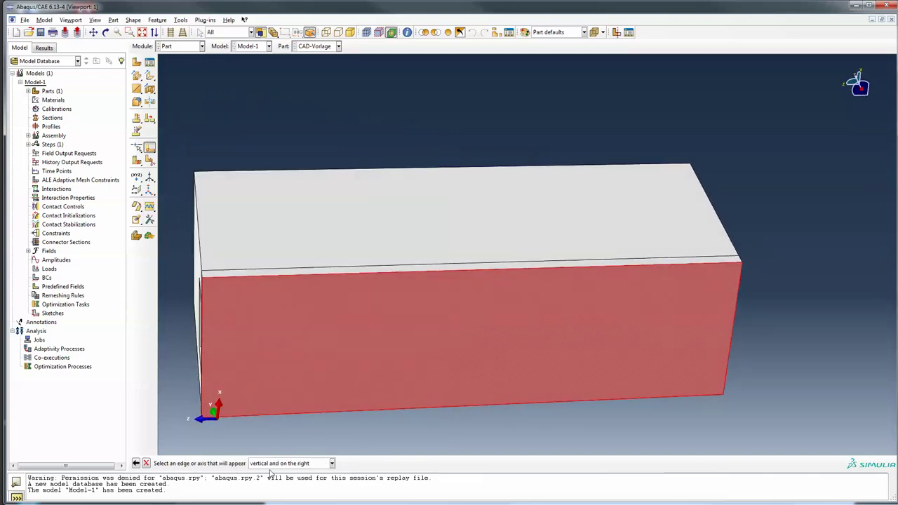
click(734, 318)
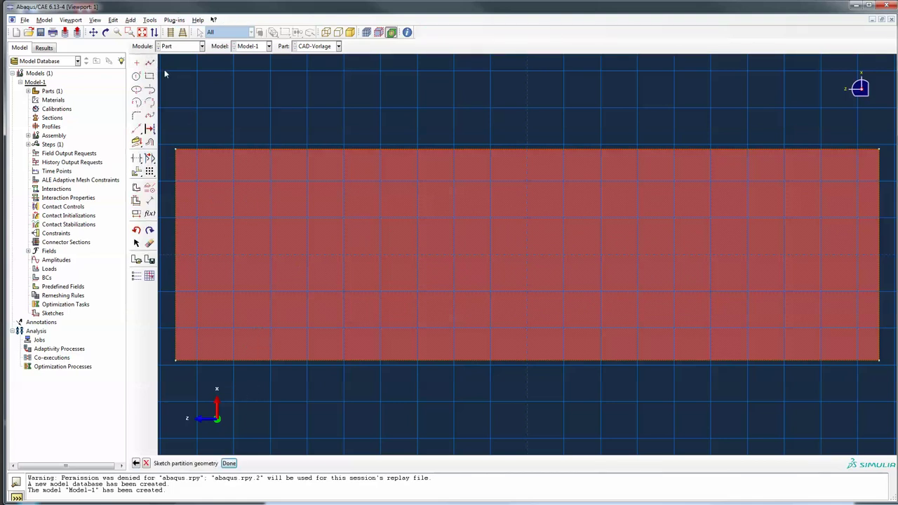
Step: Sketch a vertical partition line across the face from (-375, 150) to (-375, -150)
click(150, 62)
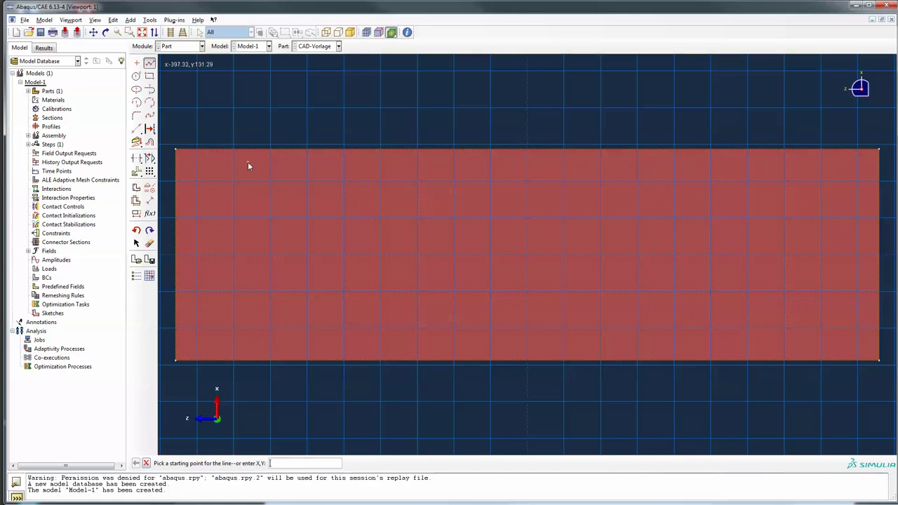
text(375)
triple_click(295, 464)
key(Return)
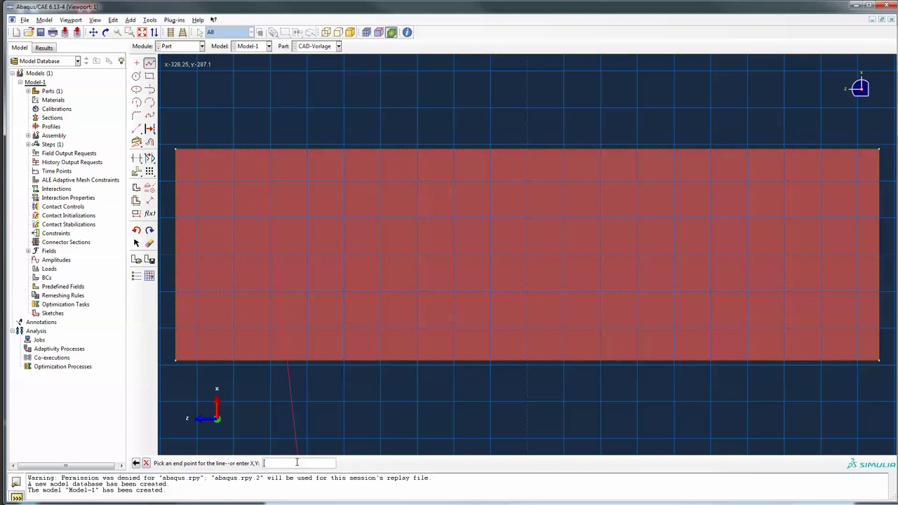
text(-375,-150)
key(Return)
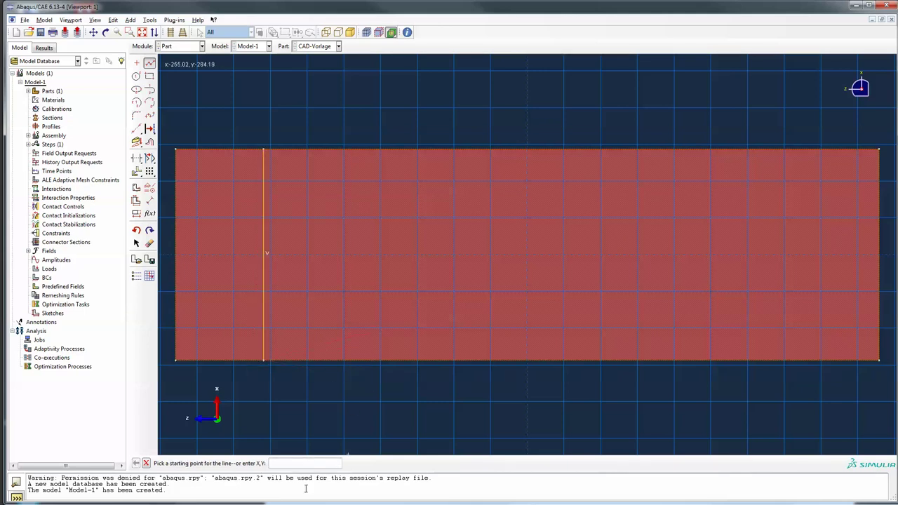
Step: Sketch a second vertical partition line from (375, 150) to (375, -150) and complete the face partition
text(375,150)
key(Return)
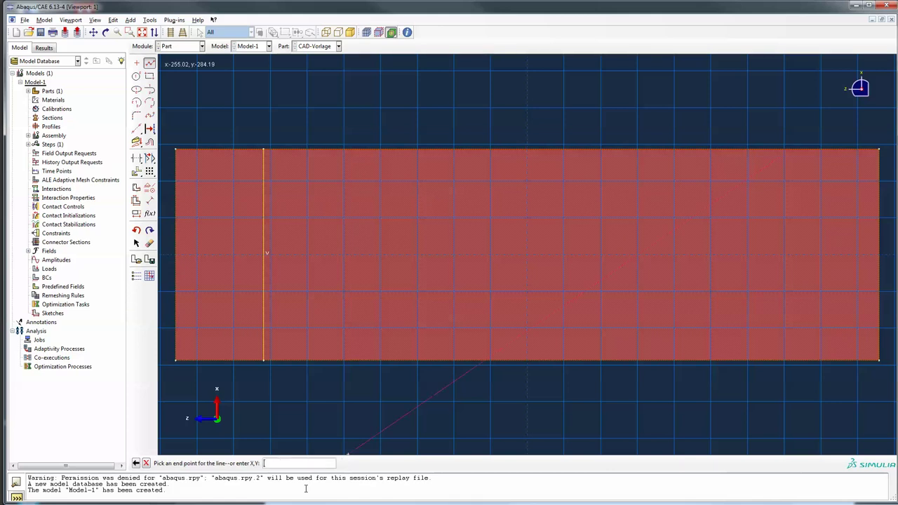
text(375,-150)
key(Return)
middle_click(495, 454)
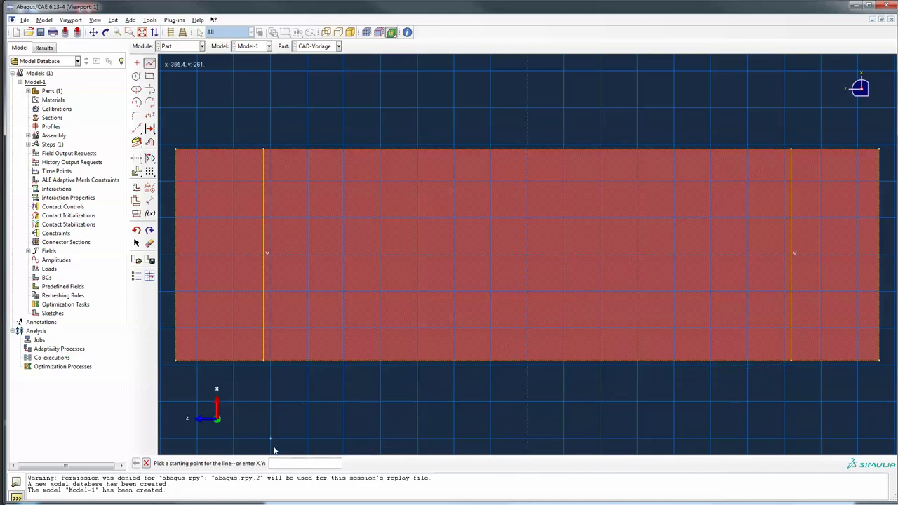
middle_click(394, 400)
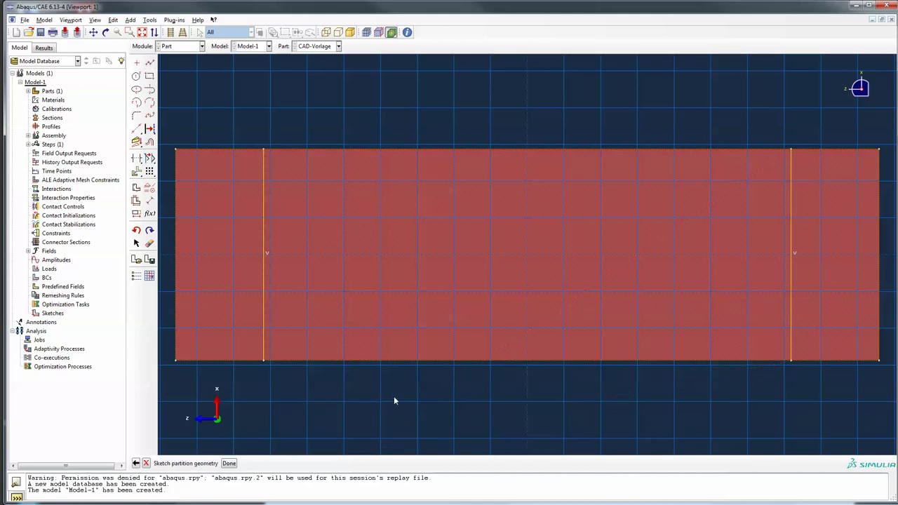
click(231, 463)
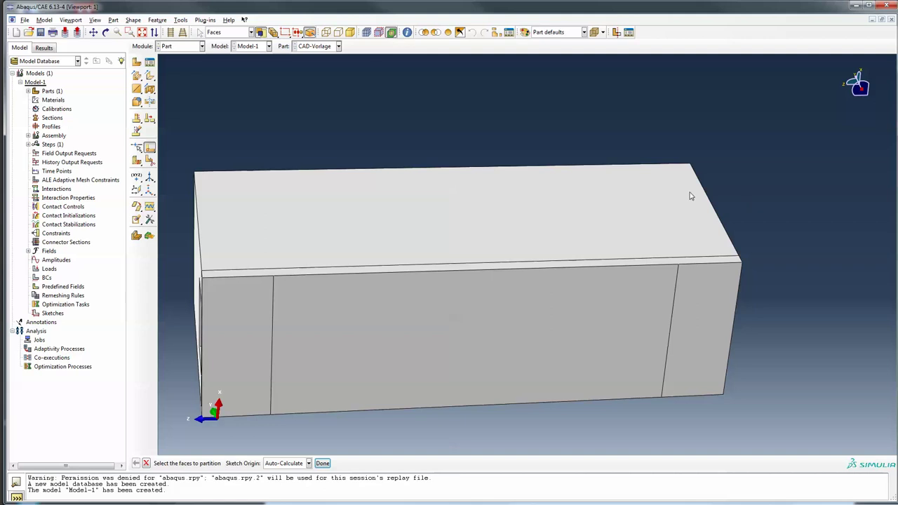
Step: Check the dimensioned bridge figure in Topologieoptimierung.pdf and return to Abaqus/CAE
click(185, 48)
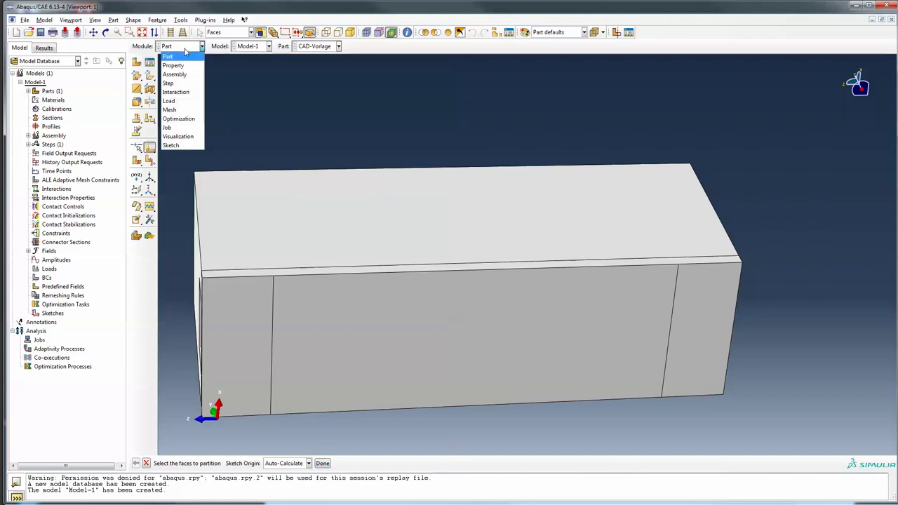
click(186, 56)
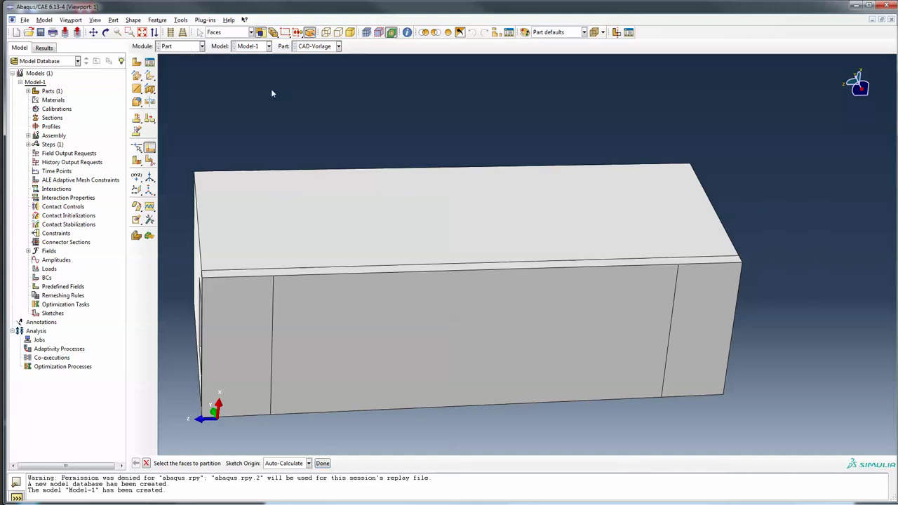
key(alt+Tab)
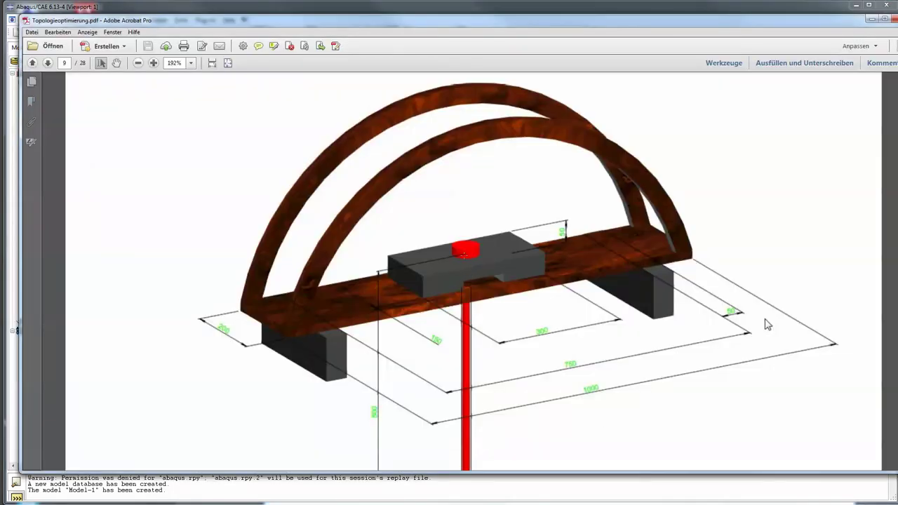
scroll(421, 347, down, 1)
scroll(434, 281, up, 1)
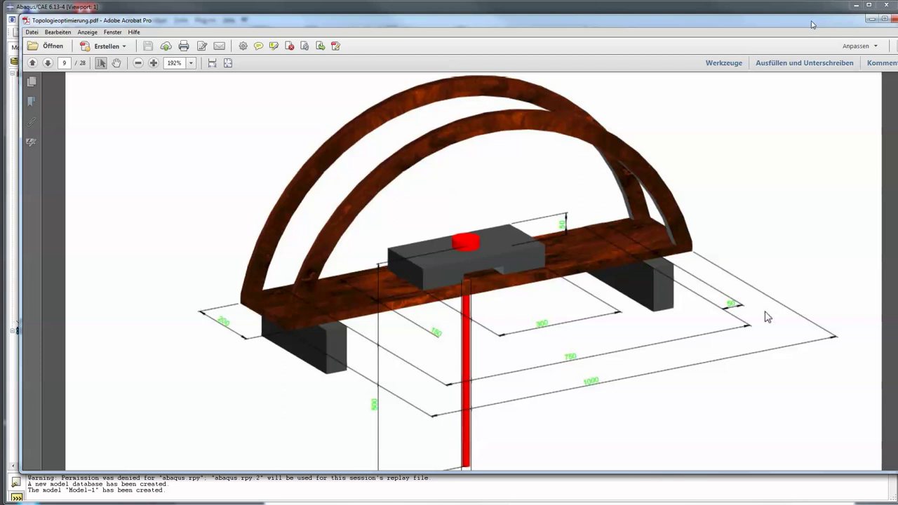
click(871, 19)
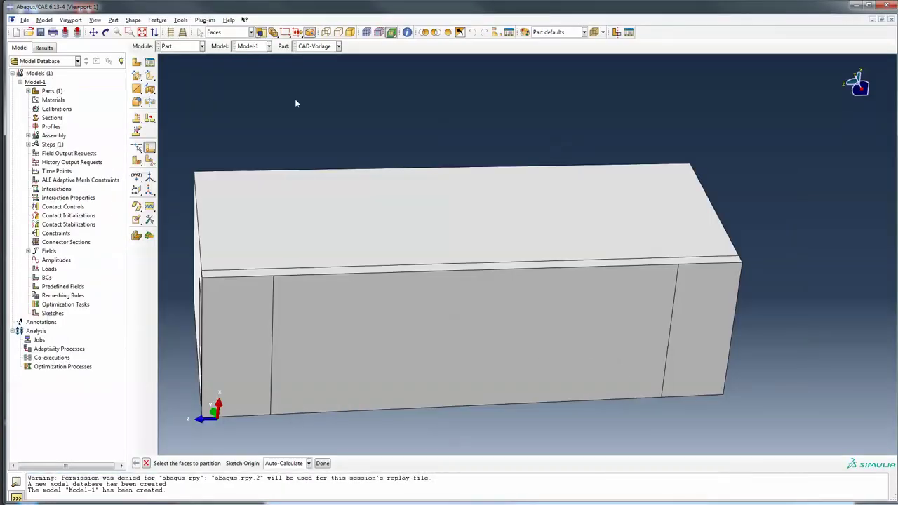
Step: Switch to the Property module and start a new material with a uniform mass density of 2.9e-9
click(198, 47)
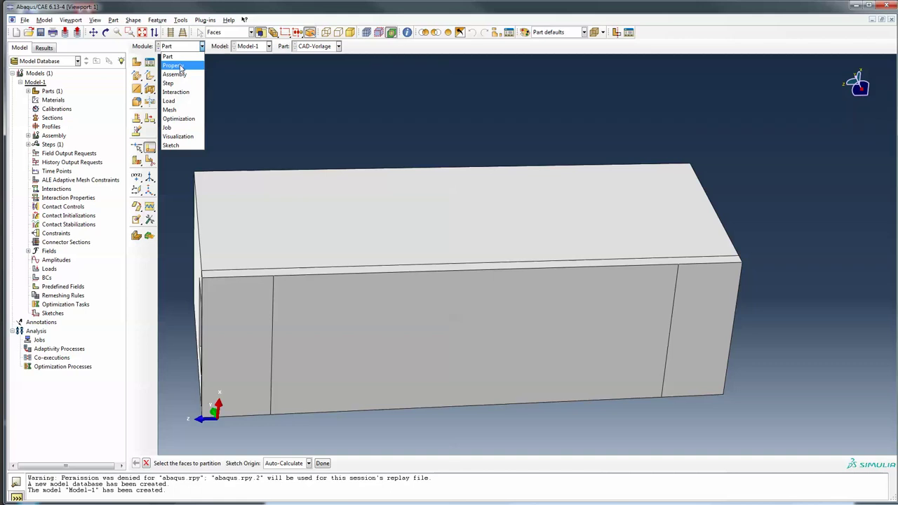
click(175, 66)
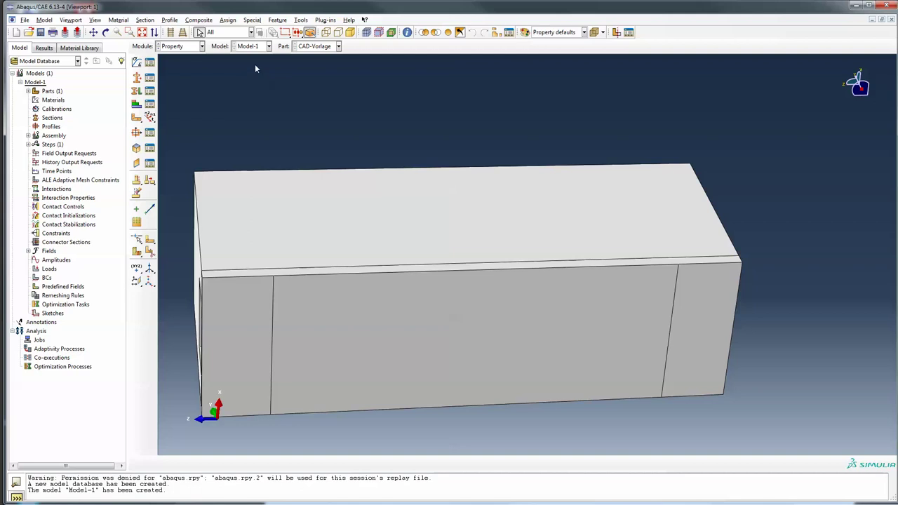
click(150, 62)
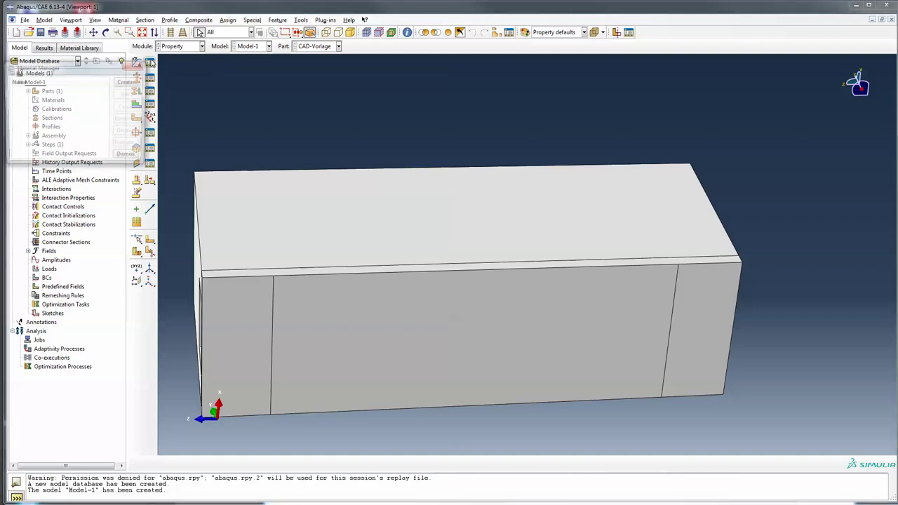
click(128, 81)
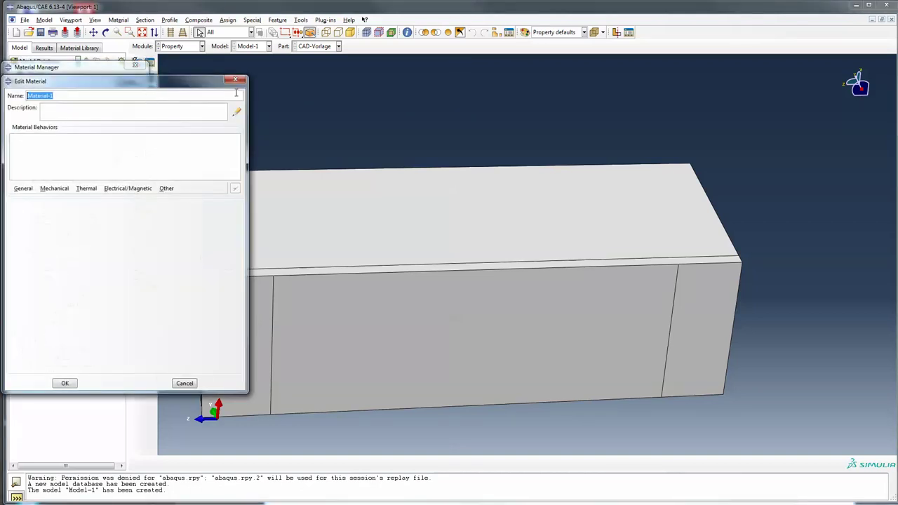
drag(149, 83, 430, 81)
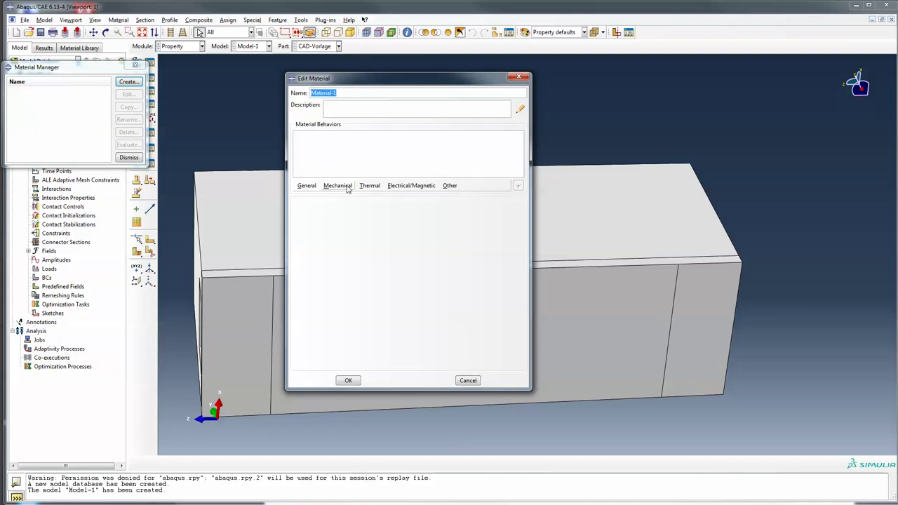
click(303, 187)
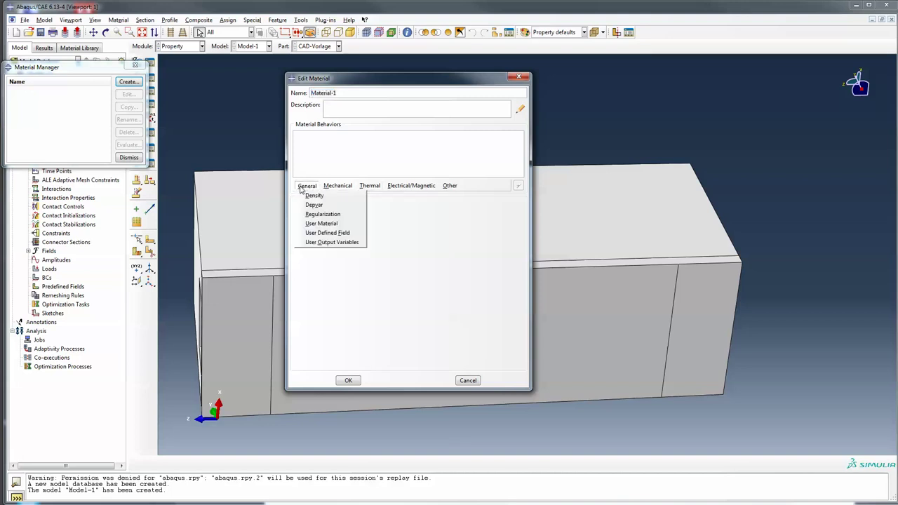
click(321, 198)
click(325, 278)
text(2.9e)
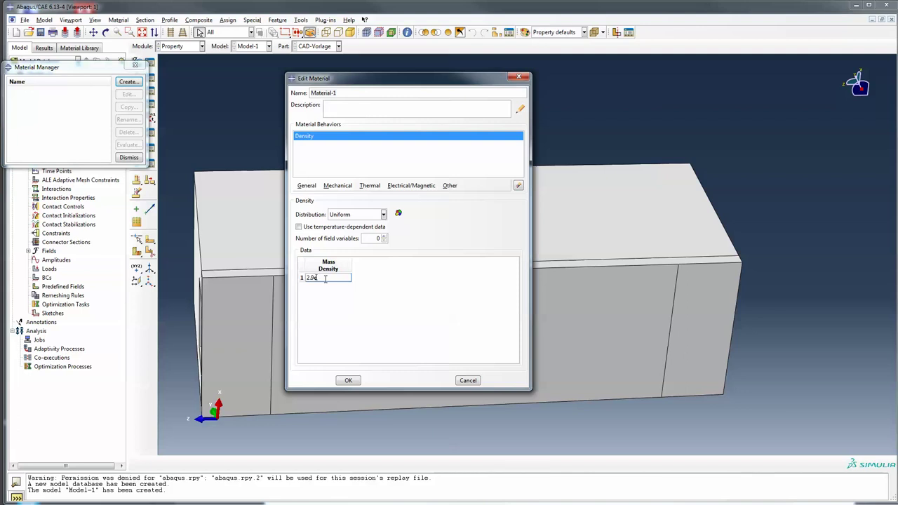
text(-9)
key(Return)
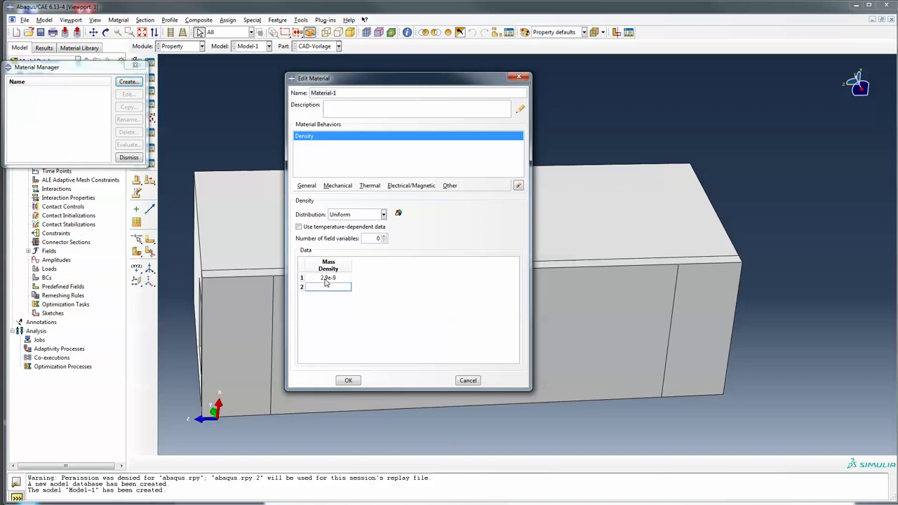
Step: Add isotropic elastic behavior to the material with a Young's modulus of 70000 and a Poisson's ratio of 0.33
click(338, 186)
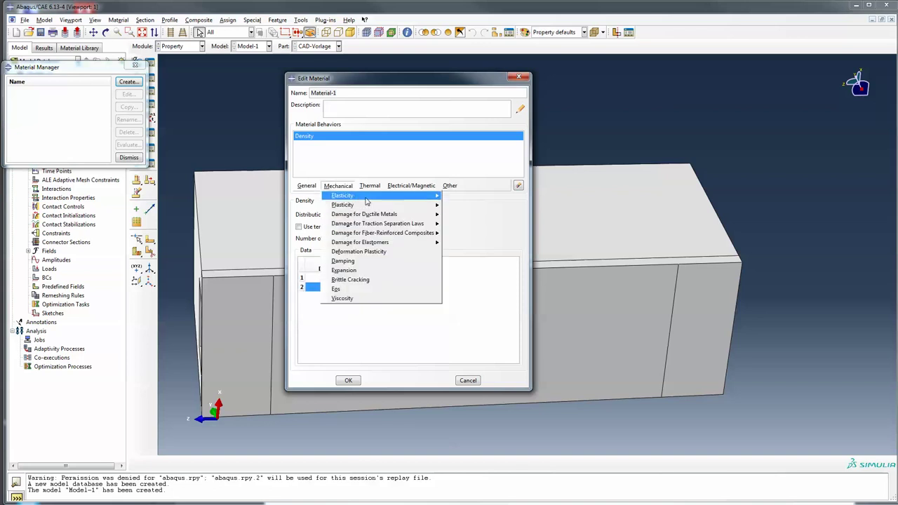
mouse_move(366, 199)
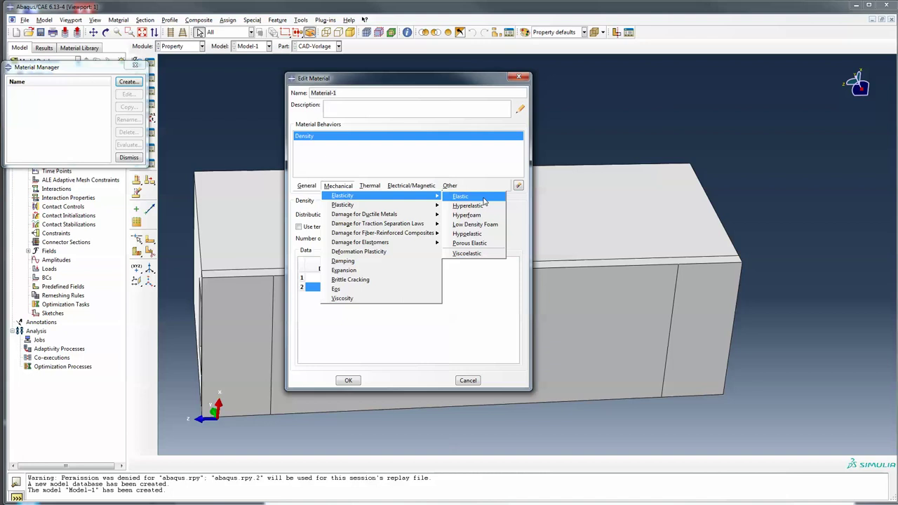
click(484, 198)
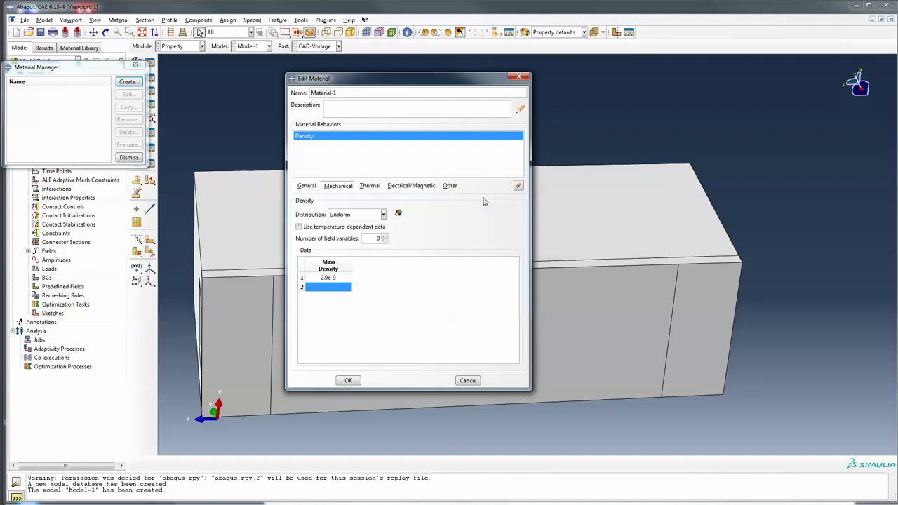
click(344, 311)
text(70000)
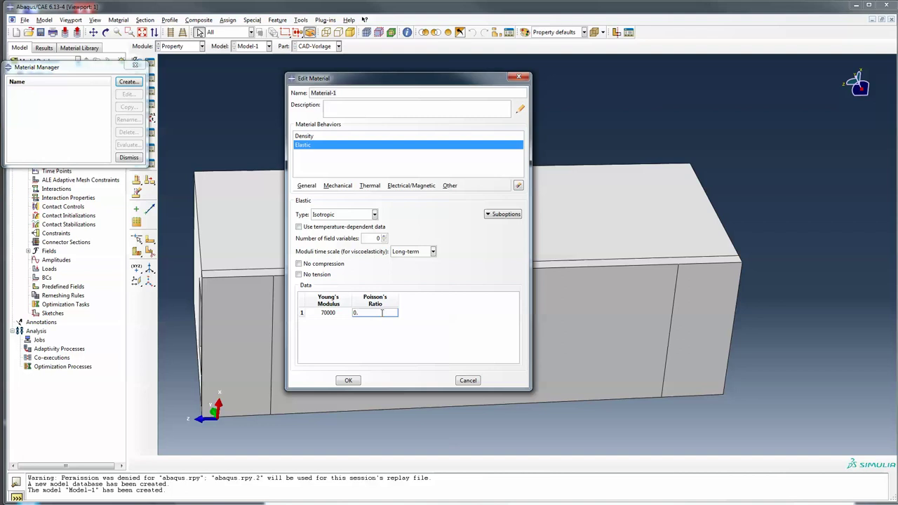
text(33)
click(404, 353)
click(348, 381)
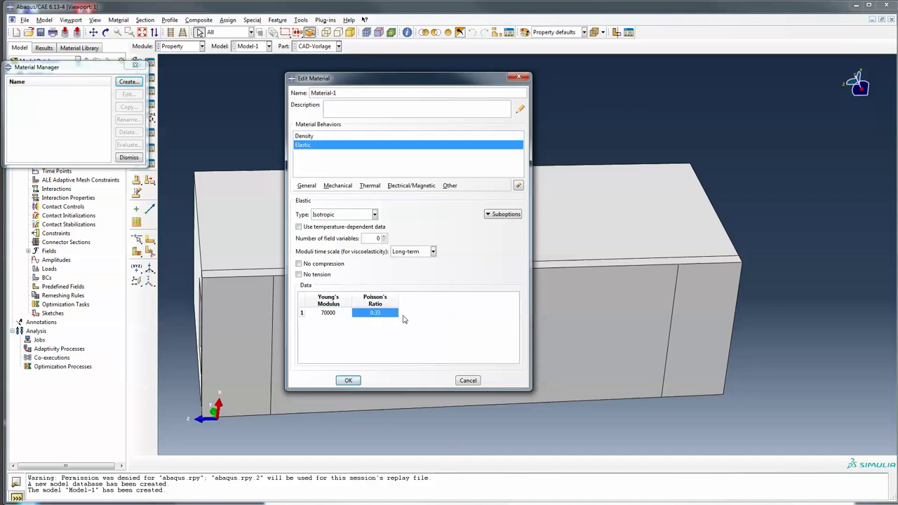
Step: Name the material Aluminium, save it and close the Material Manager
drag(337, 93, 255, 98)
text(Aluminium)
click(348, 381)
click(136, 65)
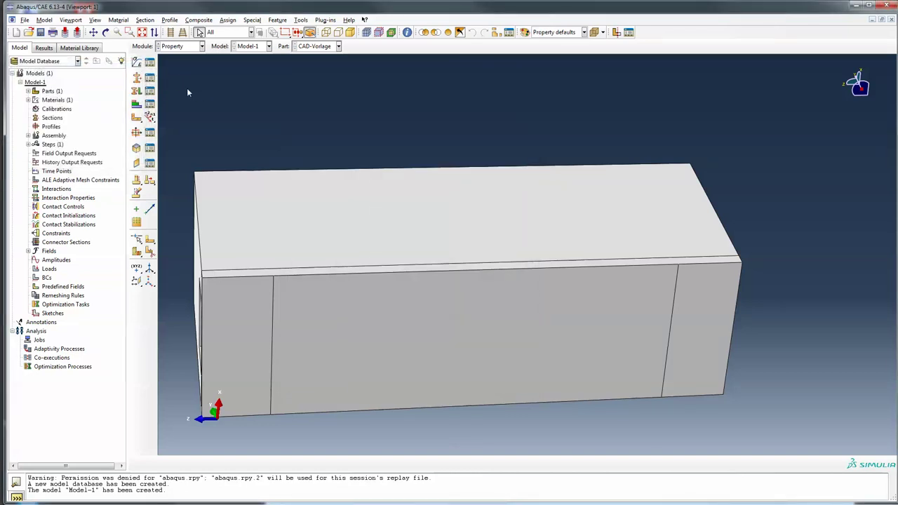
Step: Create a homogeneous solid section named Design with the Aluminium material
click(149, 78)
drag(124, 95, 323, 78)
click(224, 145)
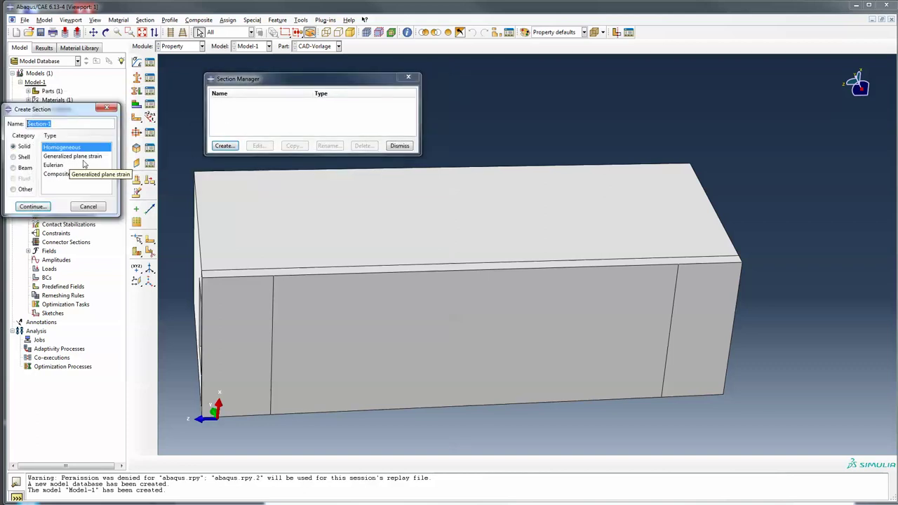
text(Design)
click(55, 206)
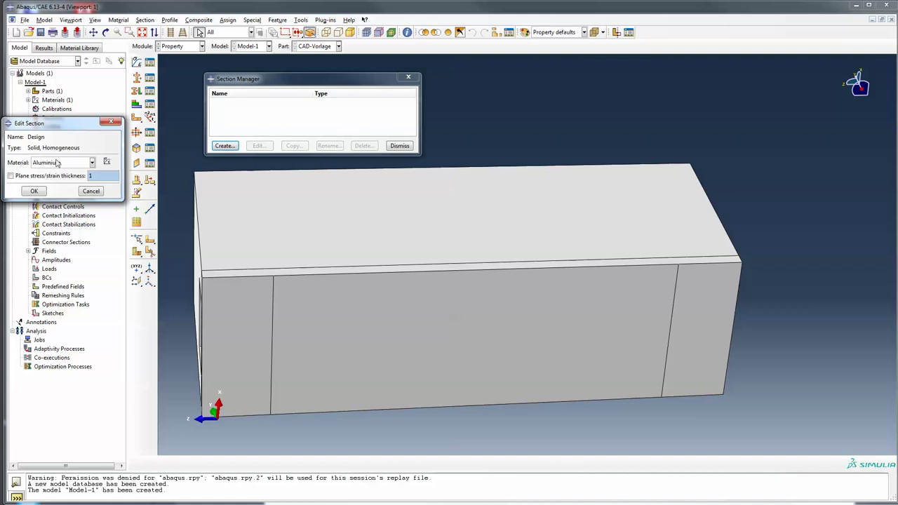
click(35, 191)
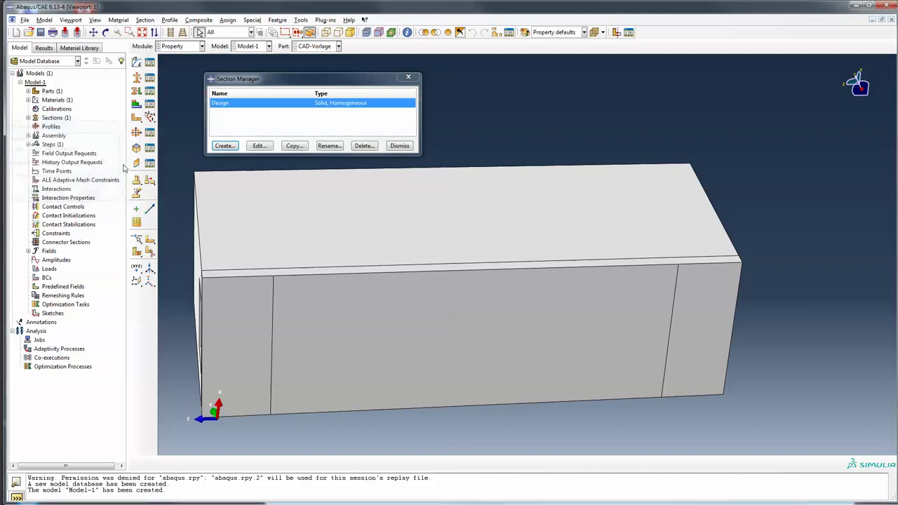
Step: Create a second homogeneous solid section named NoDesign using Aluminium, and close the Section Manager
click(223, 146)
text(D)
text(No)
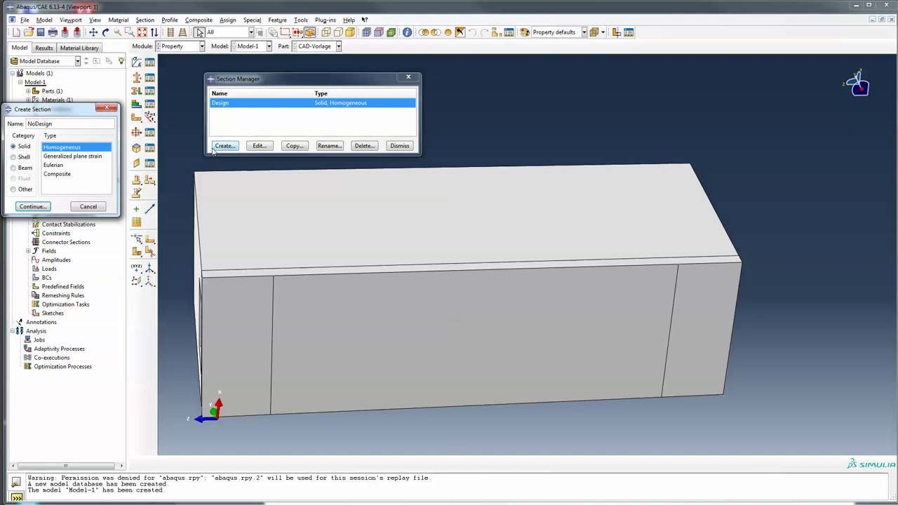
click(47, 207)
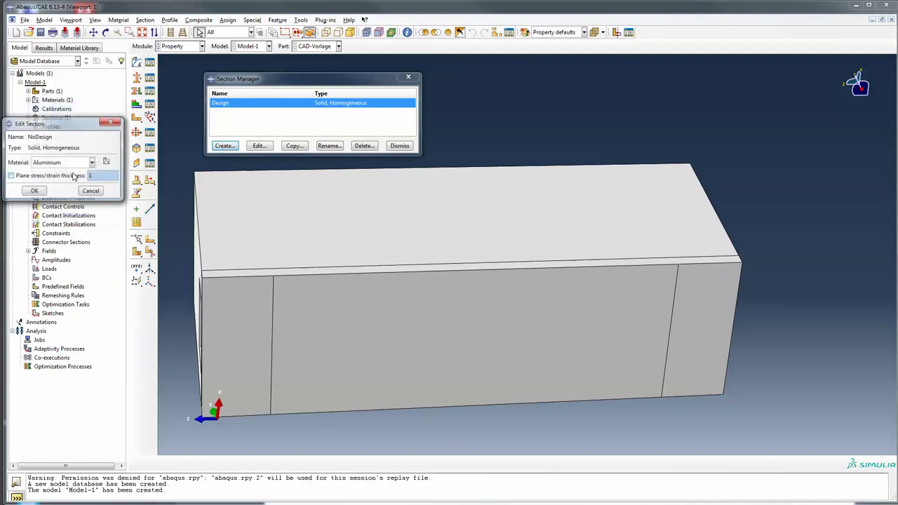
click(33, 191)
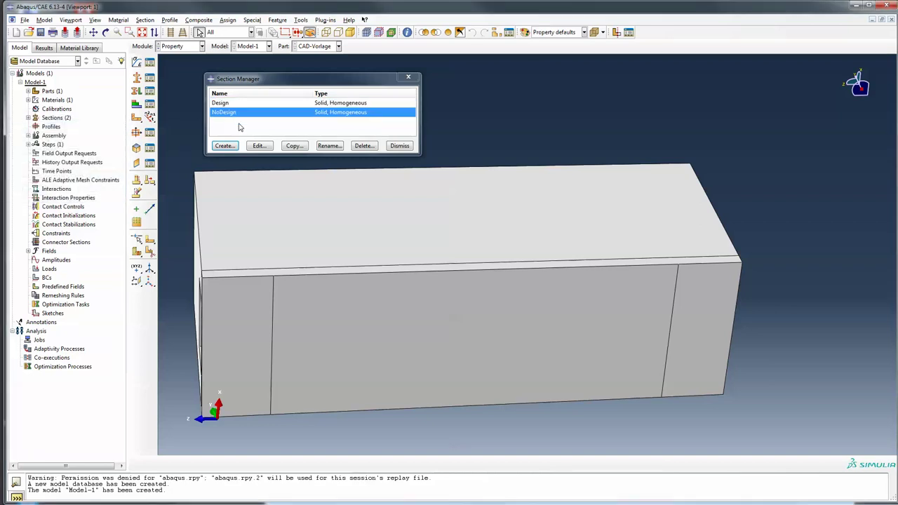
click(409, 78)
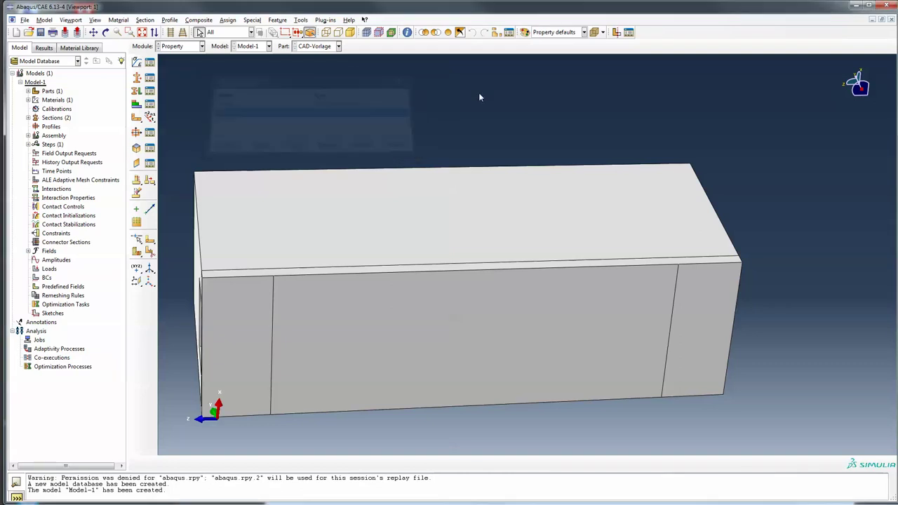
Step: Assign the Design section to the large upper block with its tunnel opening, creating a set named Design_Set
click(135, 92)
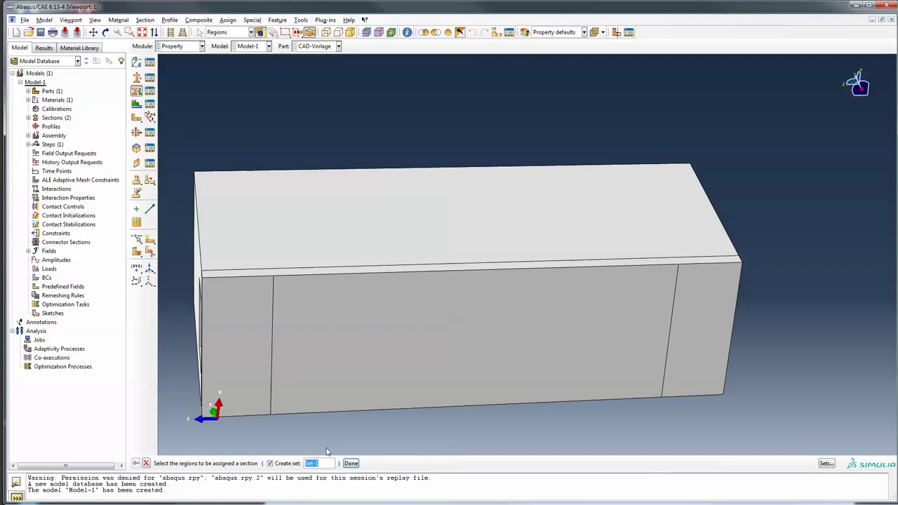
key(BackSpace)
text(Design_Set)
click(388, 230)
ctrl+alt+drag(649, 212, 591, 261)
scroll(729, 233, down, 3)
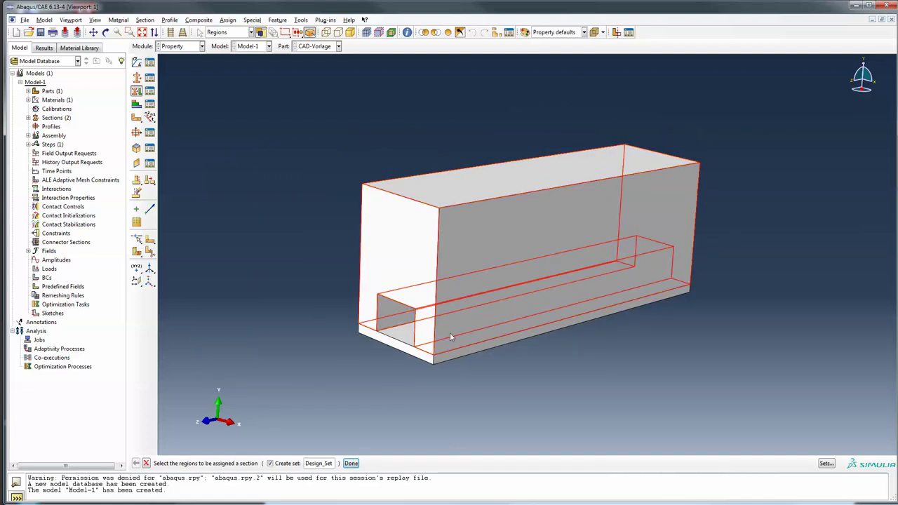
click(351, 464)
click(63, 188)
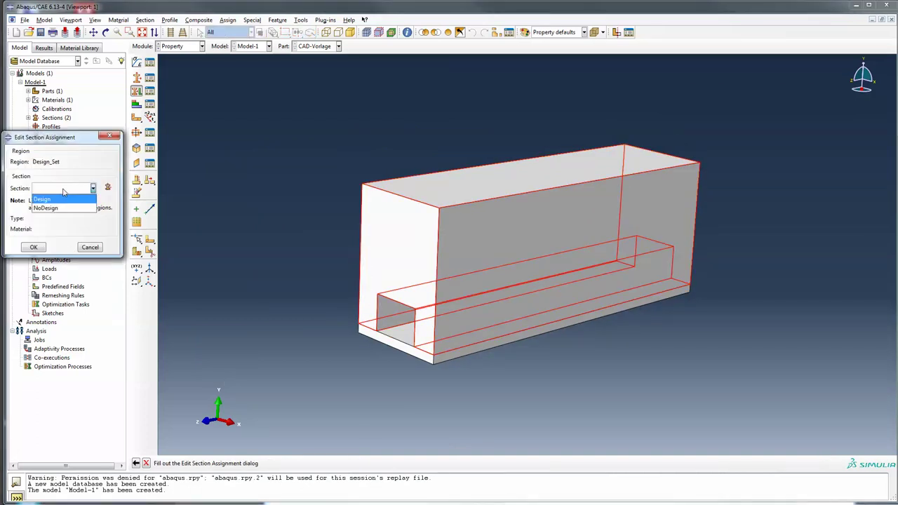
click(55, 200)
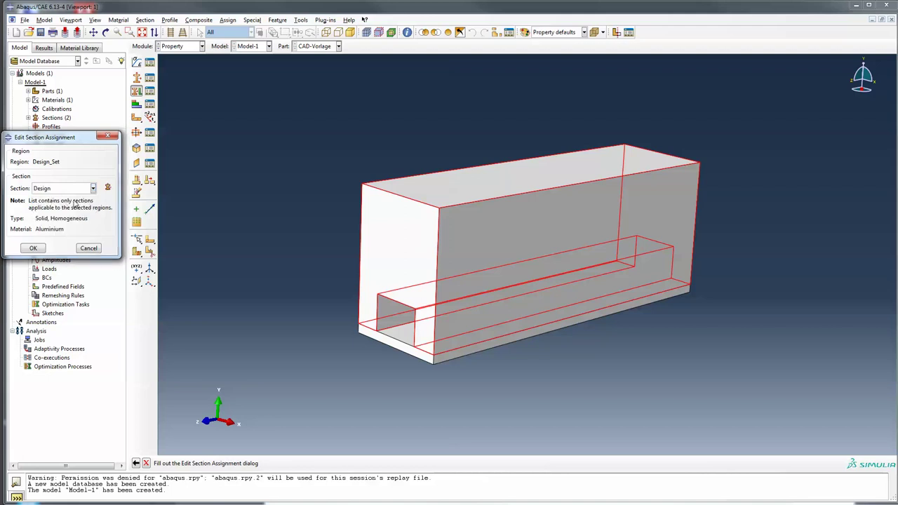
click(33, 248)
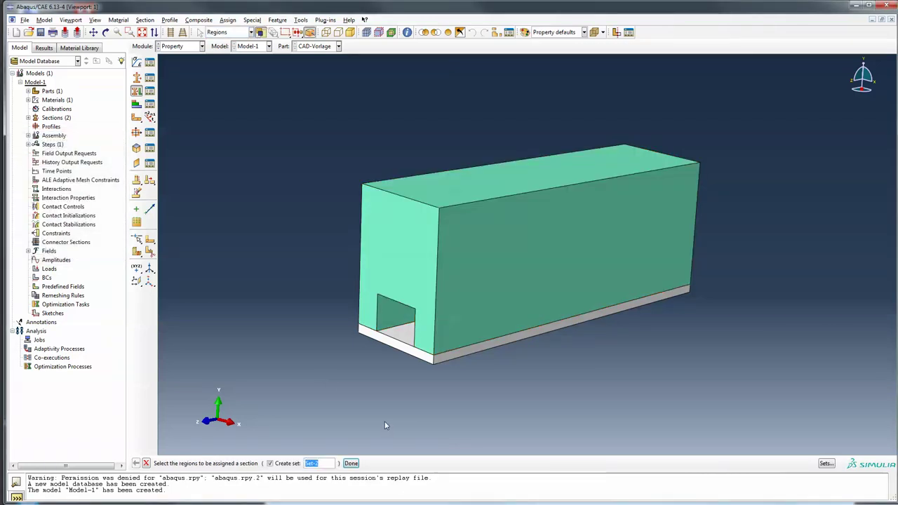
text(N)
text(oDesign_)
click(351, 463)
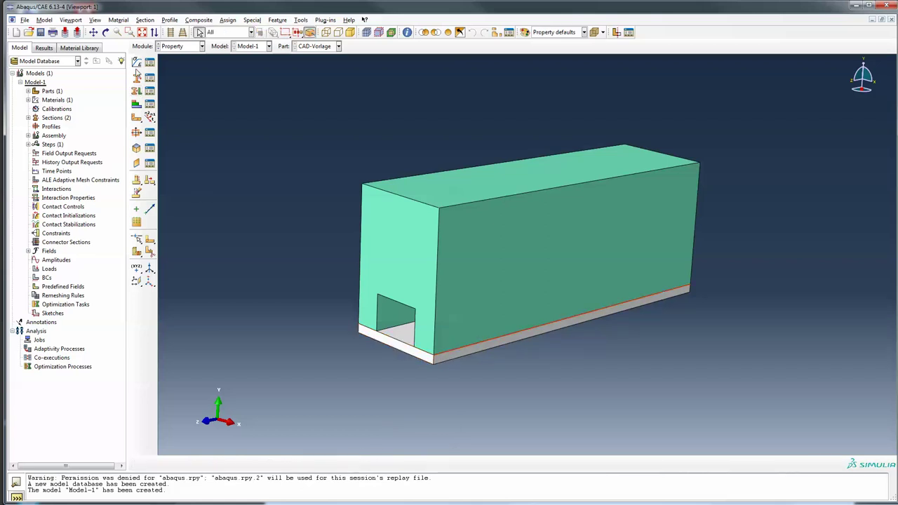
Step: Assign the NoDesign section to the thin base plate through the Section Assignment Manager, using a set named NoDesign_Set, and close the manager
click(150, 90)
click(32, 218)
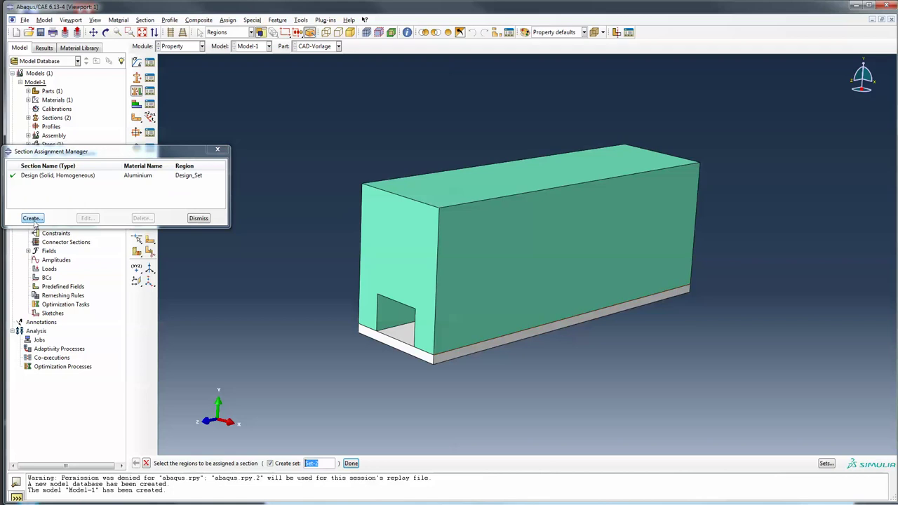
text(NoDesign_Set)
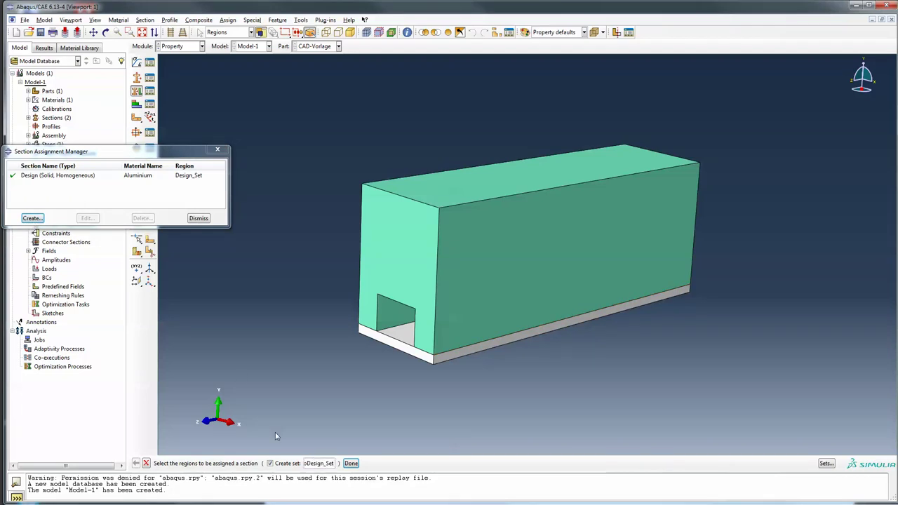
click(421, 361)
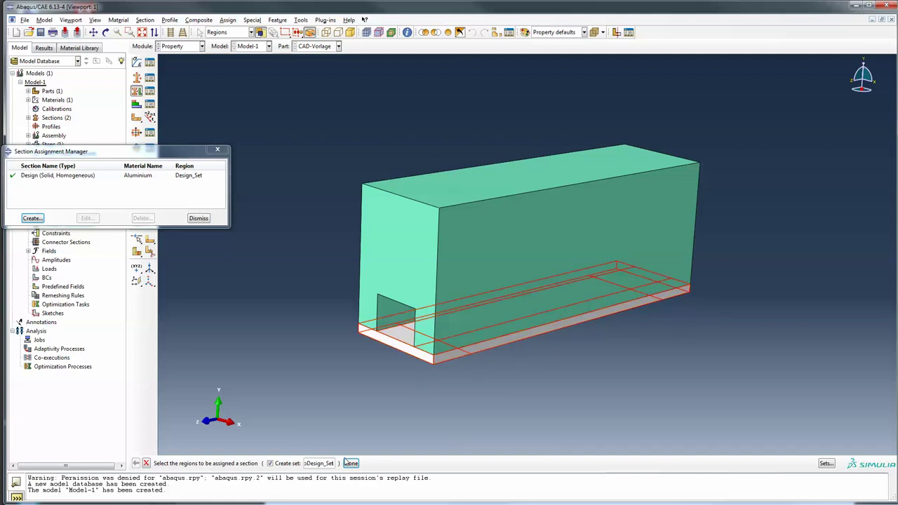
click(353, 464)
click(70, 188)
click(52, 210)
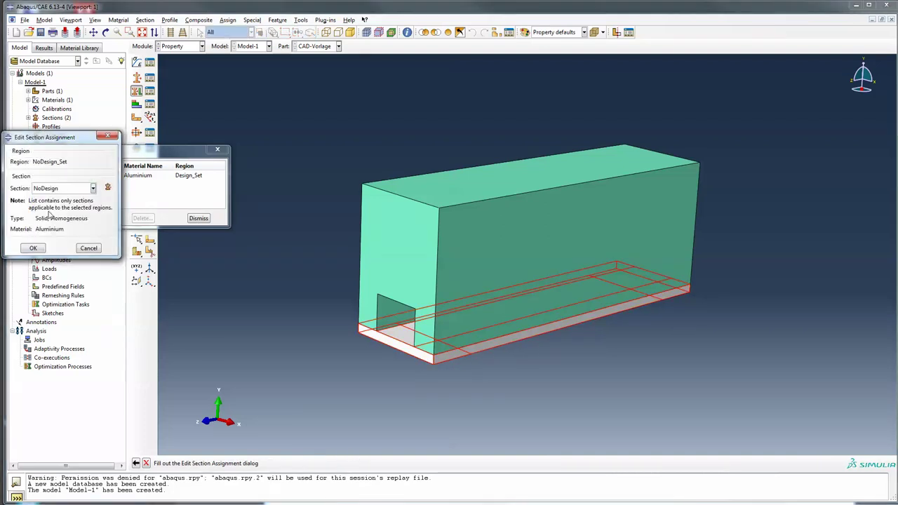
click(33, 249)
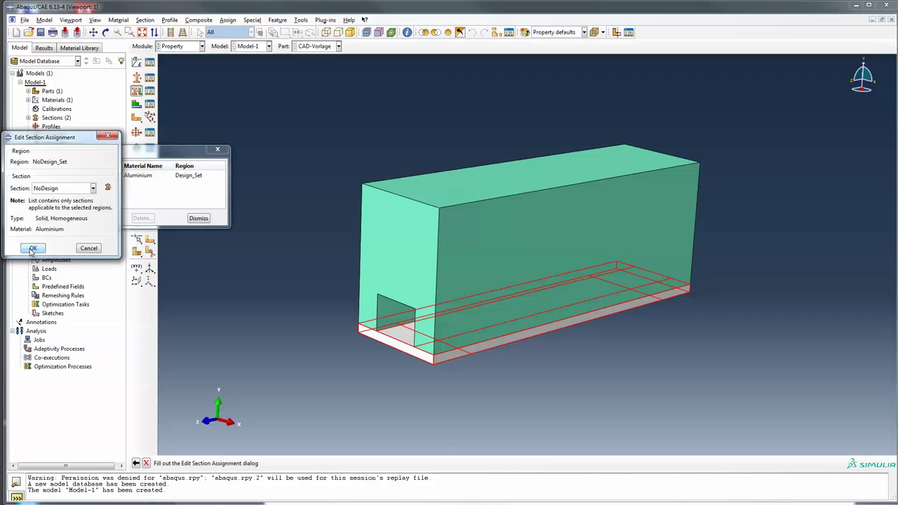
click(217, 152)
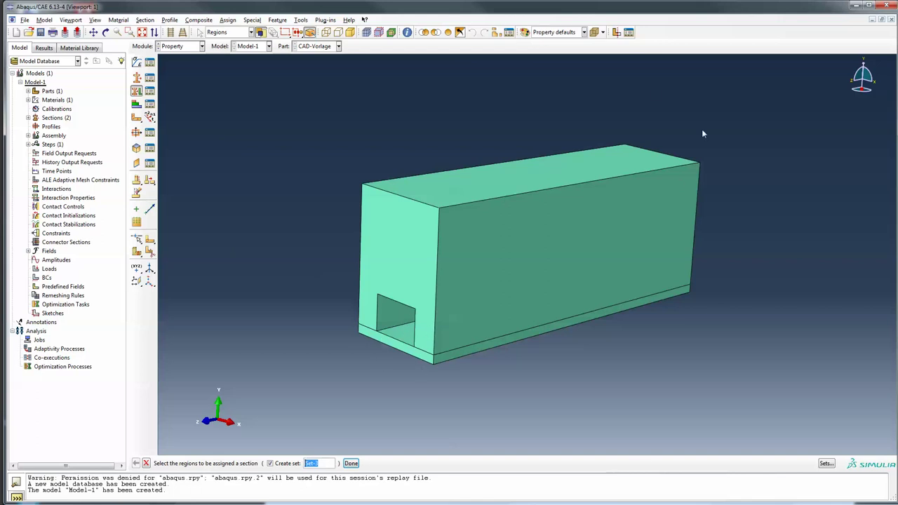
Step: Check the section assignments by colour-coding the part by Sections, and restore the Property defaults colouring
click(568, 33)
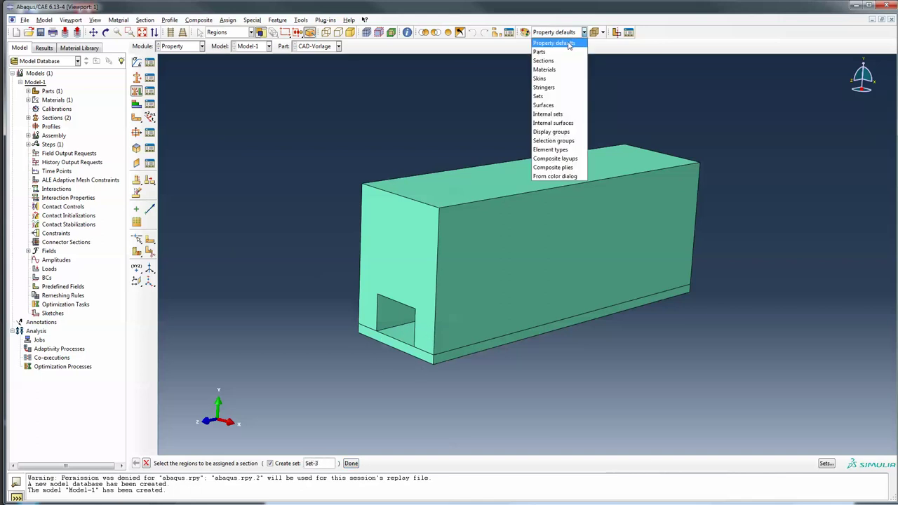
click(544, 60)
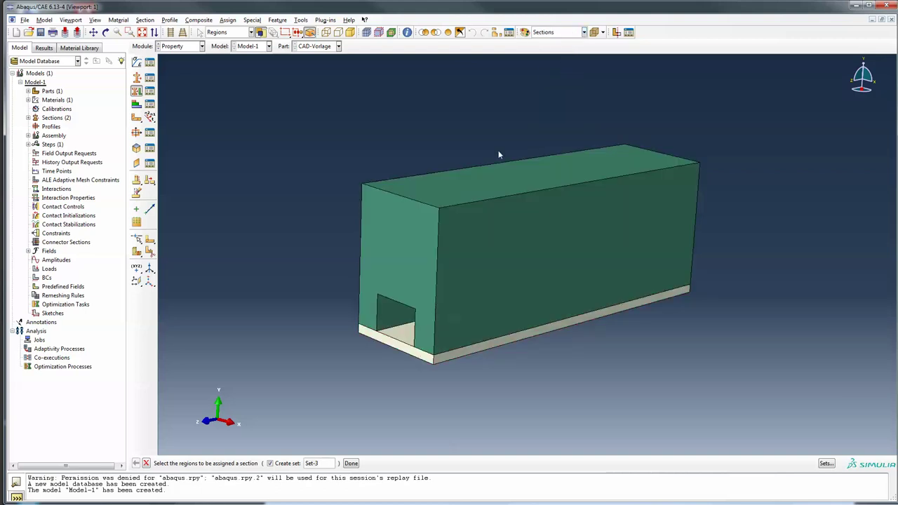
click(568, 33)
click(551, 44)
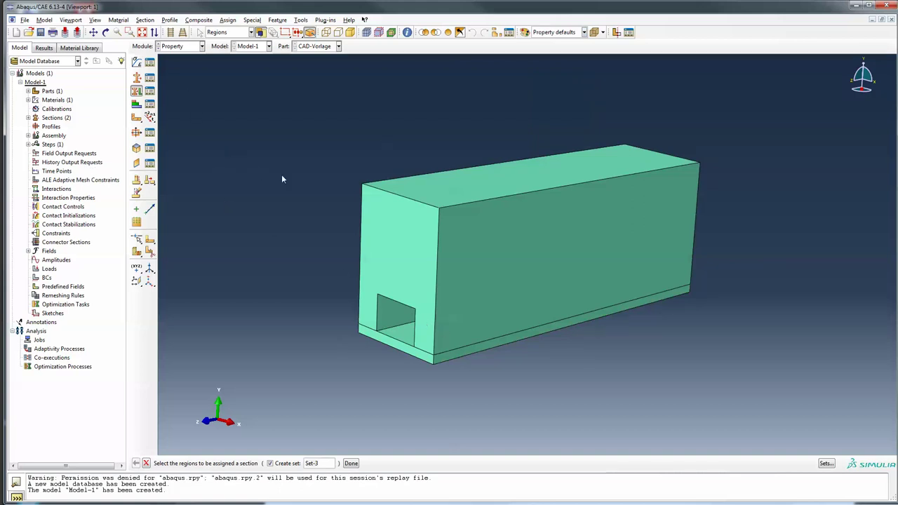
Step: Create a dependent instance of the CAD-Vorlage part in the Assembly module
click(183, 47)
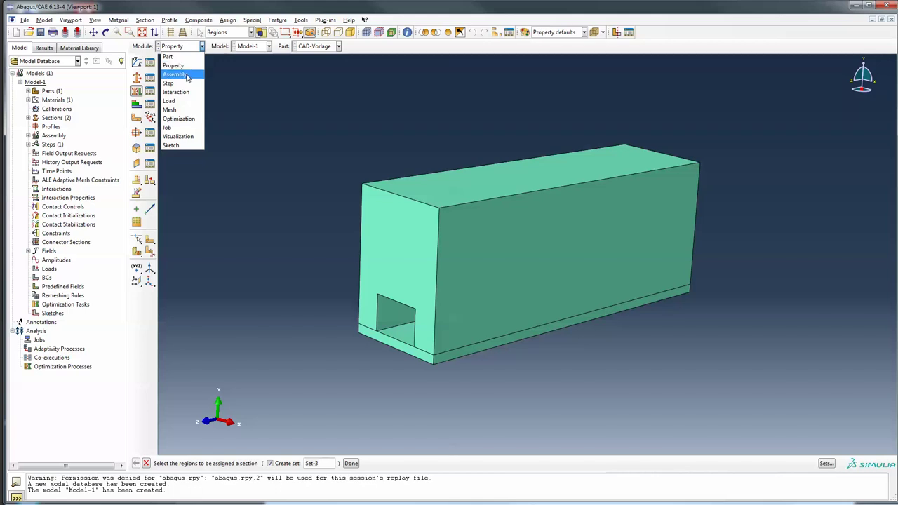
click(175, 75)
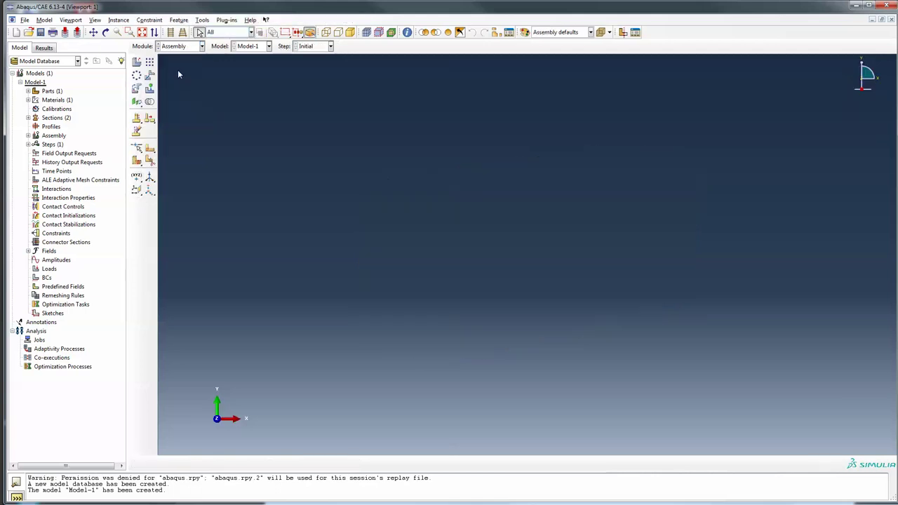
click(137, 62)
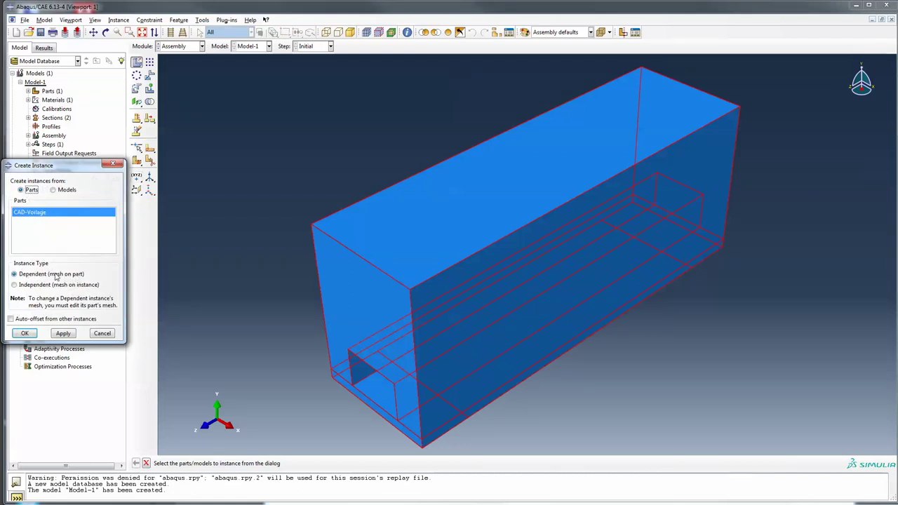
click(25, 334)
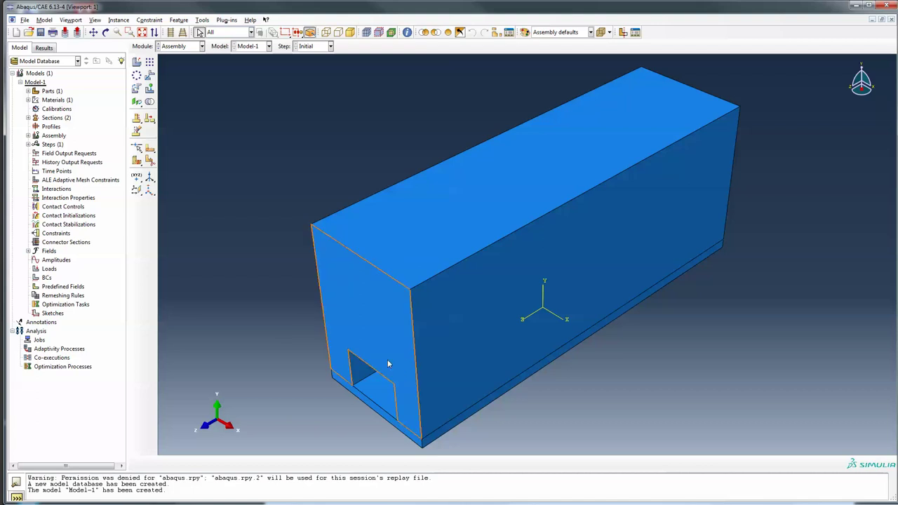
ctrl+alt+drag(437, 391, 388, 339)
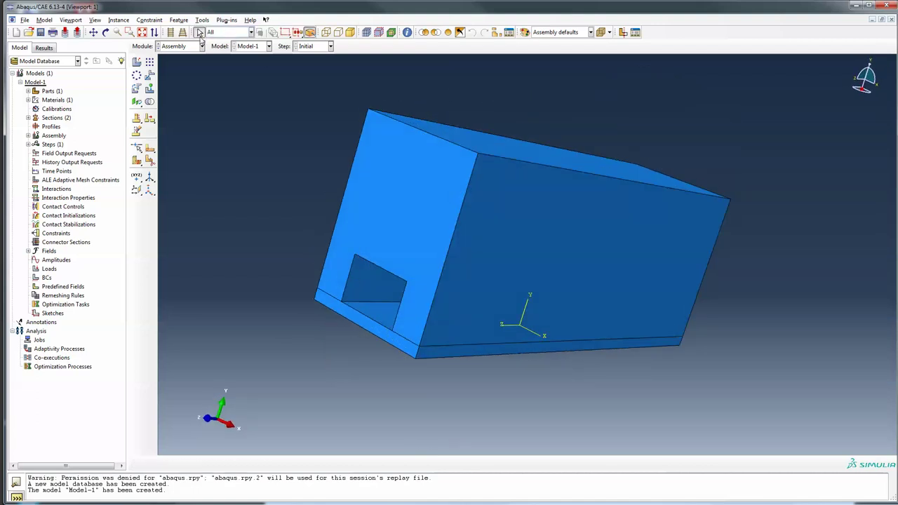
Step: Create a Static, General step after Initial in the Step module, keeping its default basic, incrementation and solver settings, and close the open managers
click(201, 45)
click(188, 84)
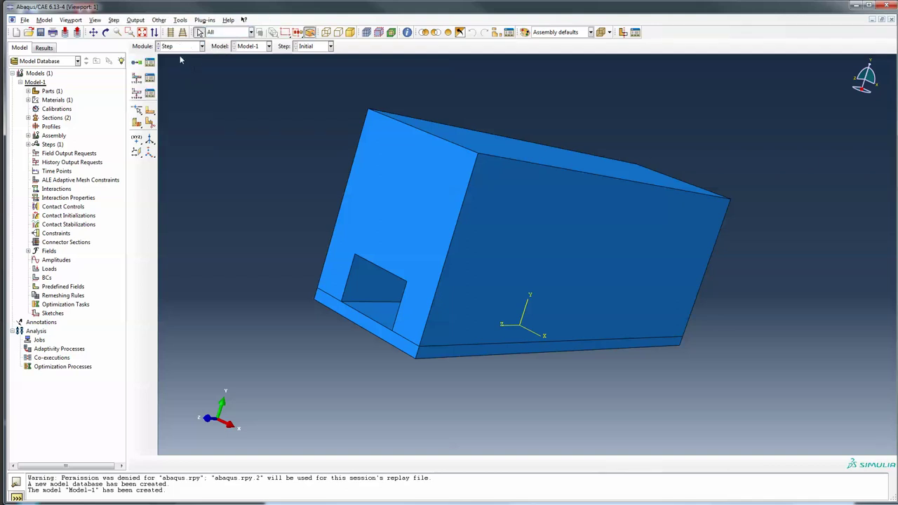
click(150, 62)
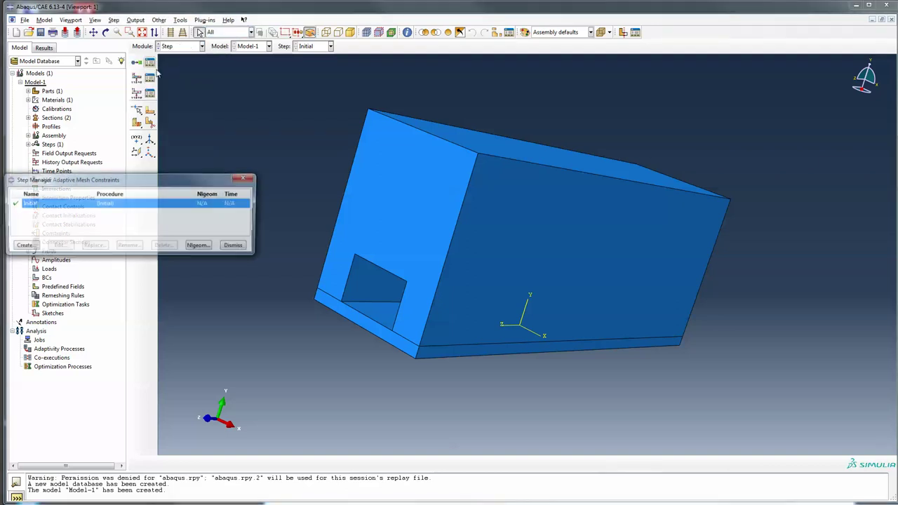
click(23, 246)
drag(46, 191, 211, 212)
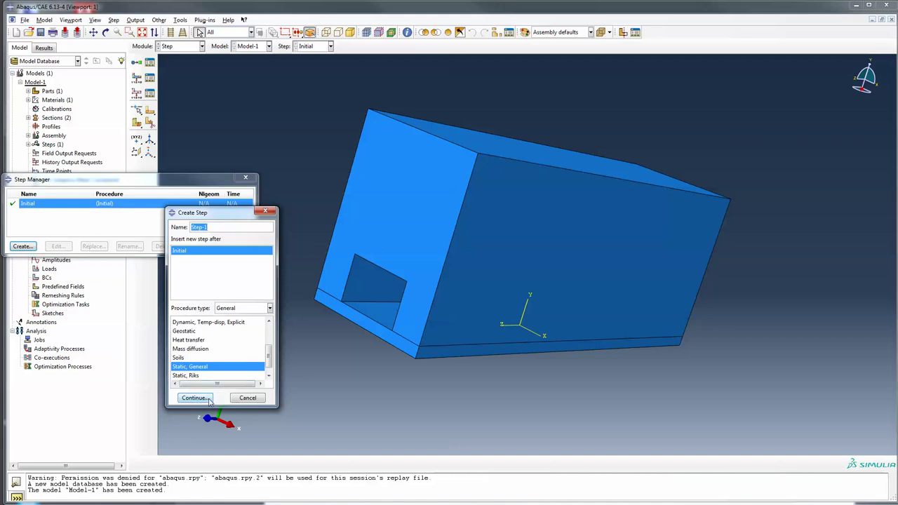
click(208, 398)
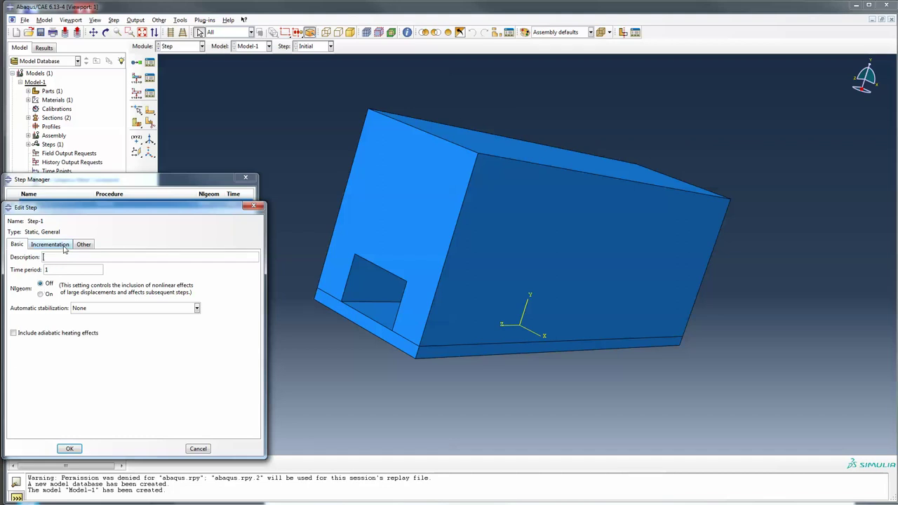
click(64, 249)
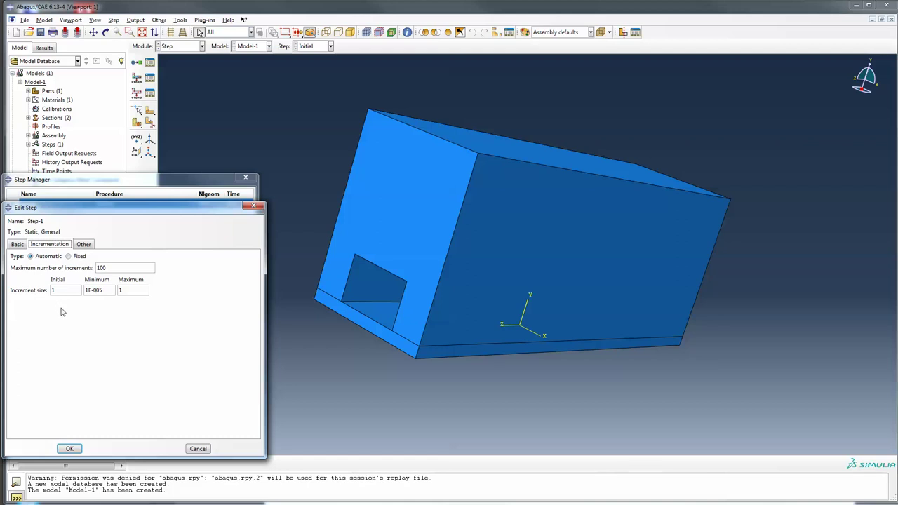
click(83, 244)
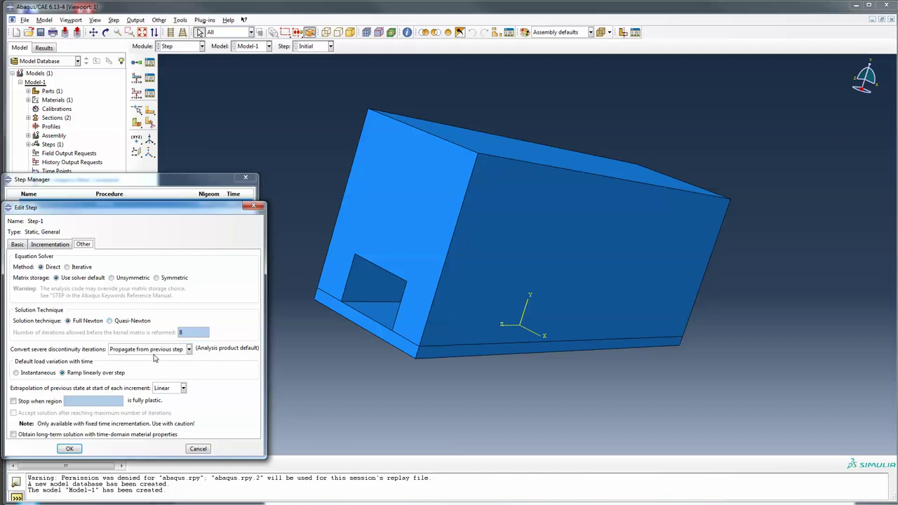
click(70, 448)
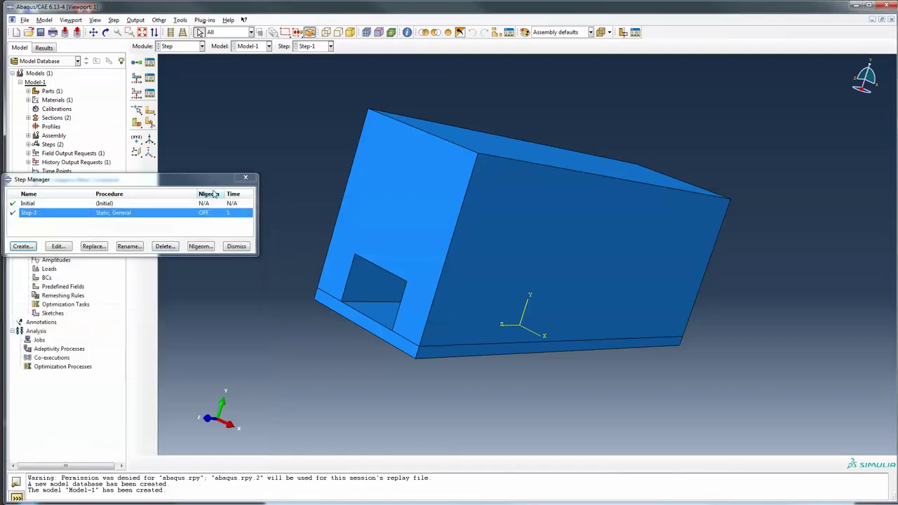
click(246, 178)
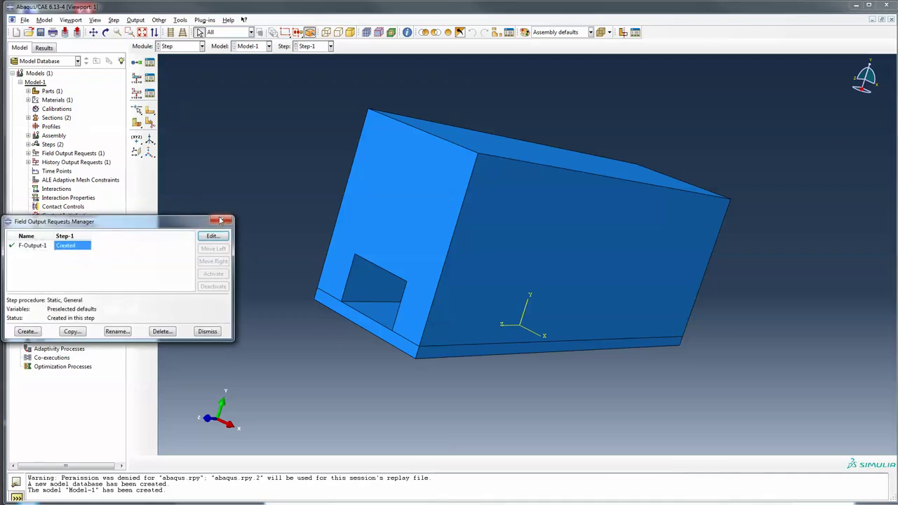
click(220, 222)
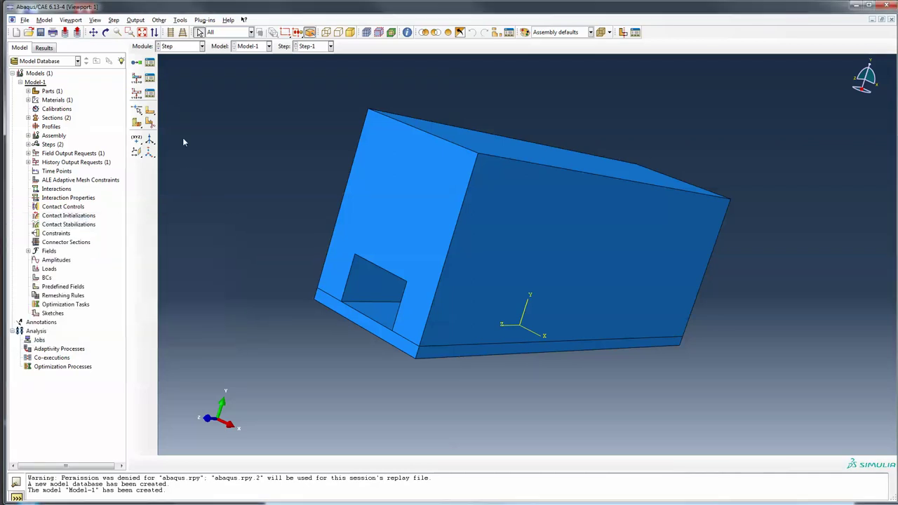
click(185, 47)
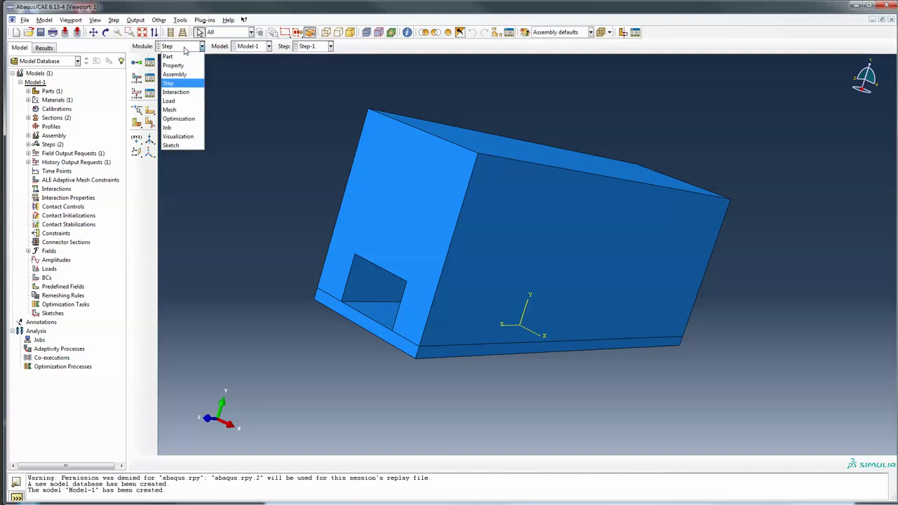
click(179, 92)
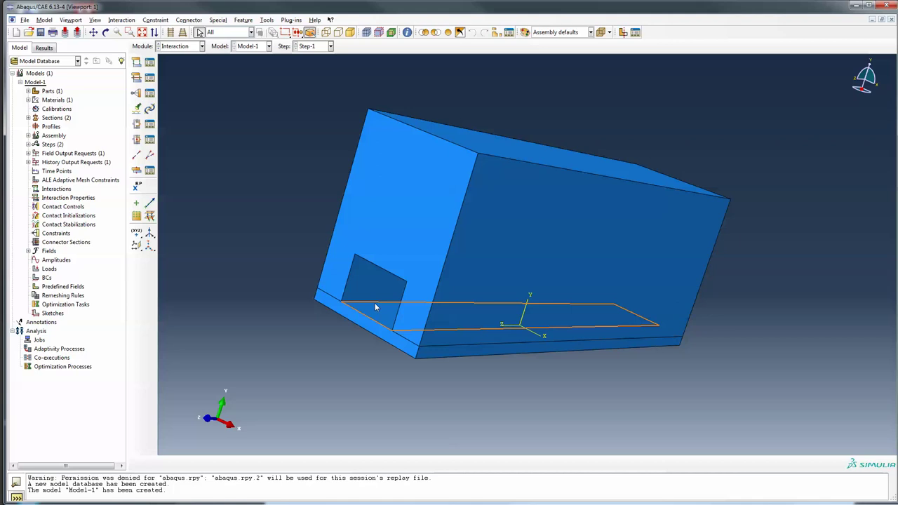
Step: In the Load module, start a Displacement/Rotation boundary condition named FixedBC in Step-1
ctrl+alt+drag(441, 370, 436, 270)
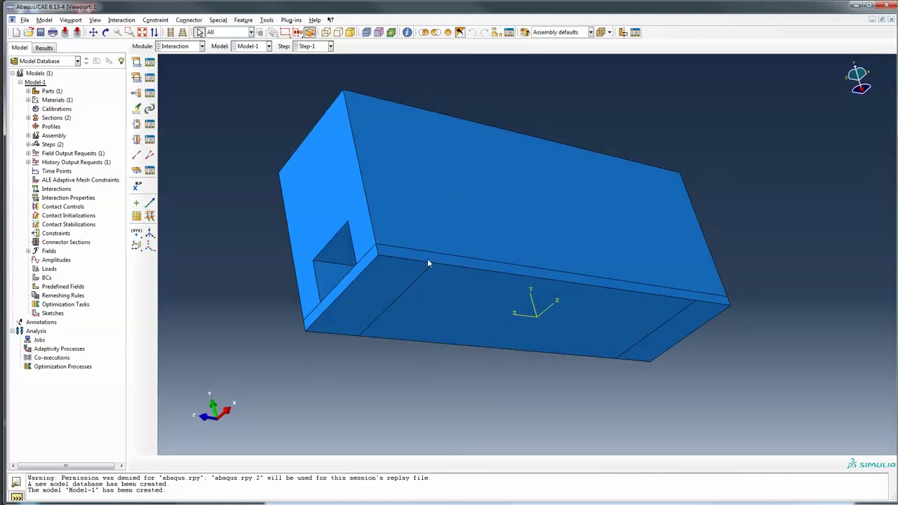
click(203, 47)
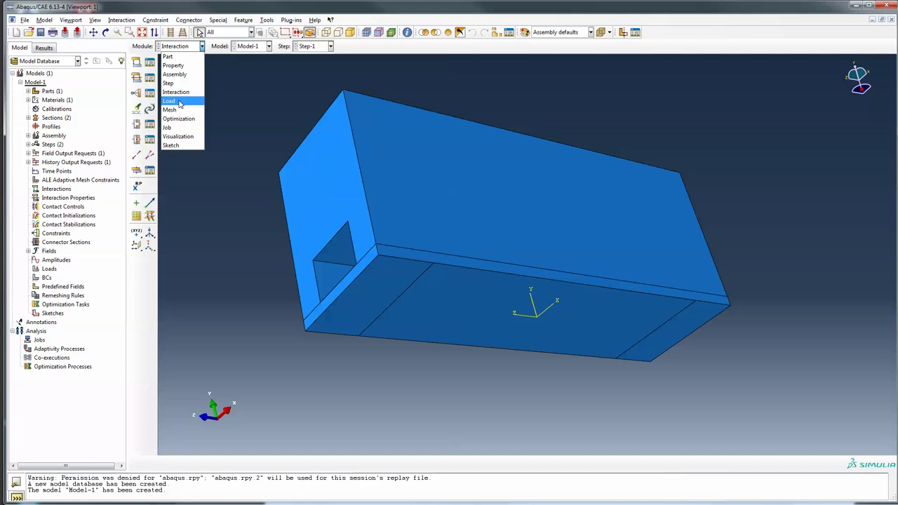
click(181, 101)
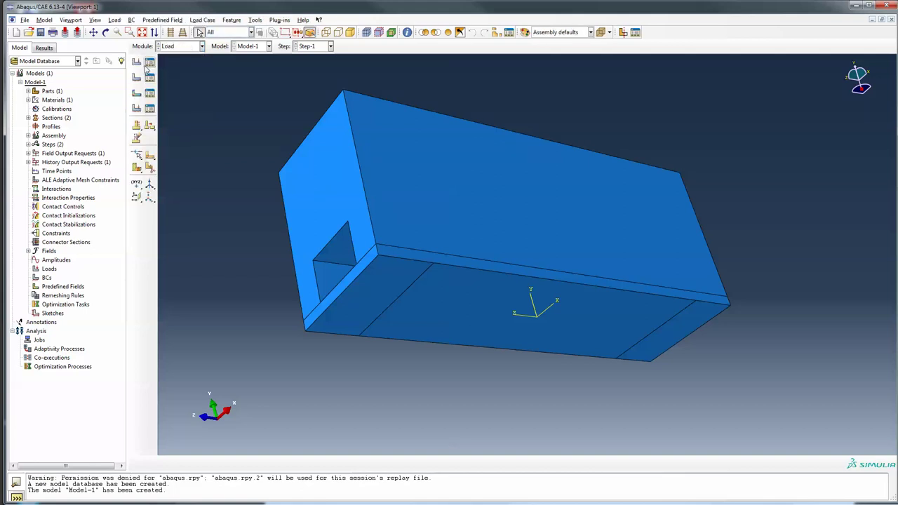
click(137, 78)
text(F)
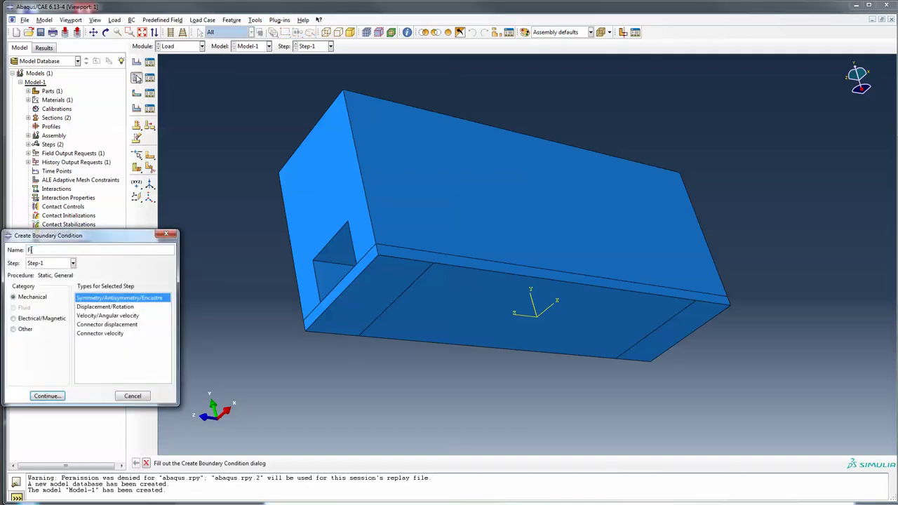
text(ixedBC)
click(118, 309)
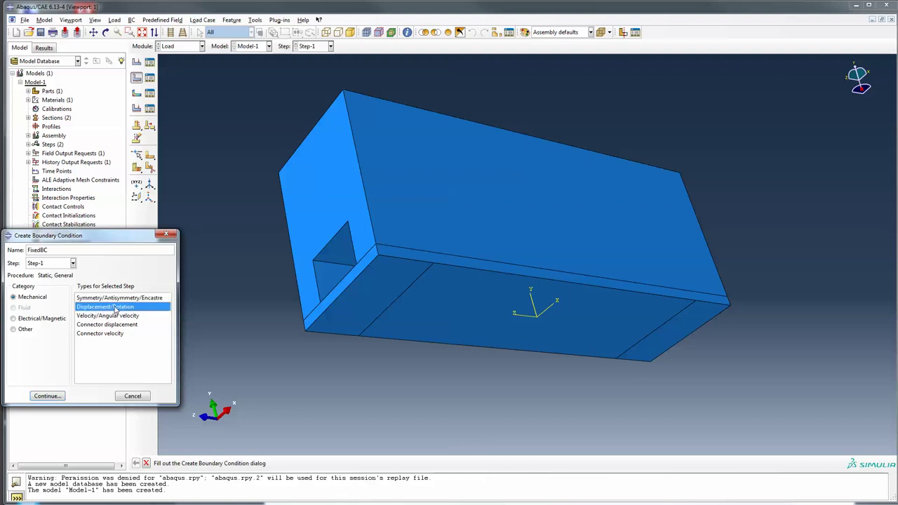
click(47, 396)
Step: Apply FixedBC to the underside cross line near the positive Z end, using a set named Fixed, with U1, U2 and U3 set to 0
click(411, 285)
click(269, 464)
click(278, 464)
triple_click(320, 464)
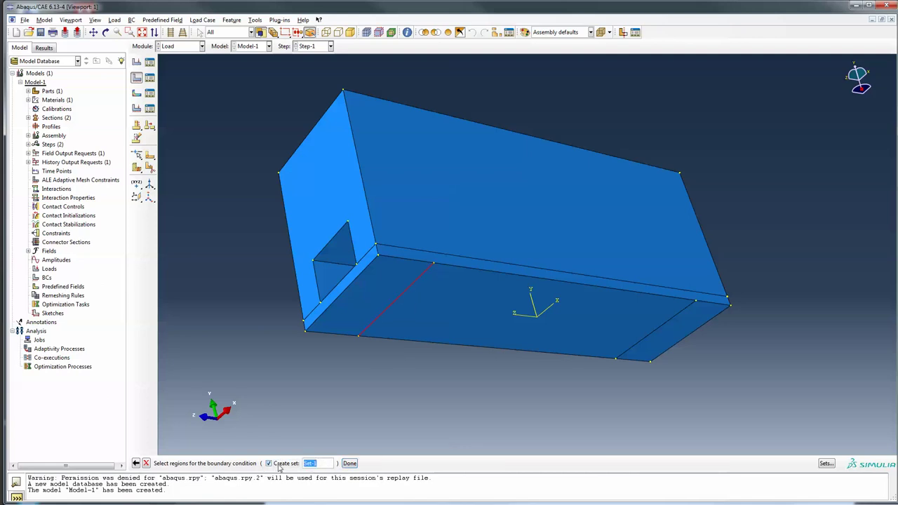
text(Fixed)
click(349, 463)
click(11, 337)
click(11, 348)
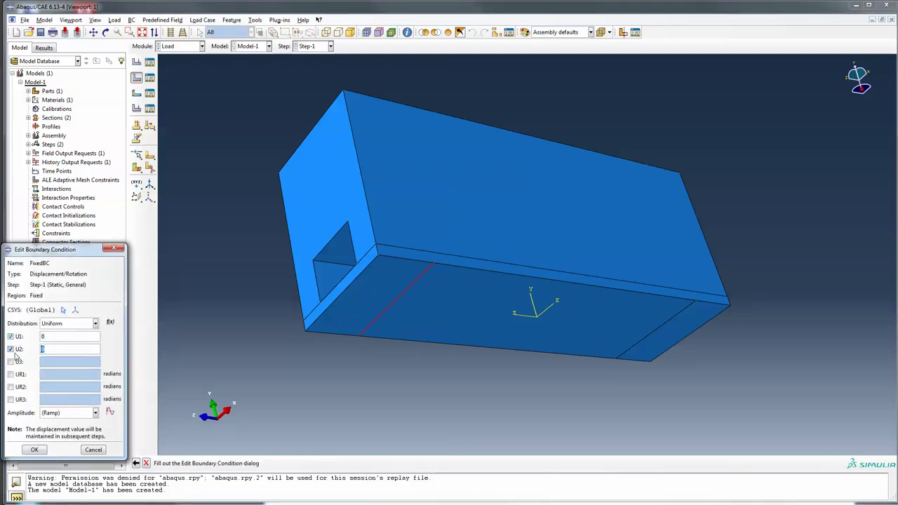
click(10, 362)
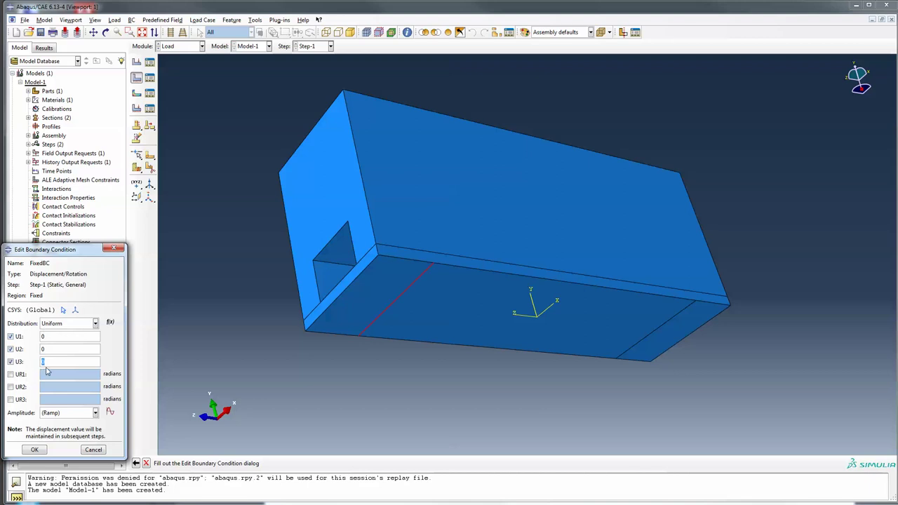
click(35, 450)
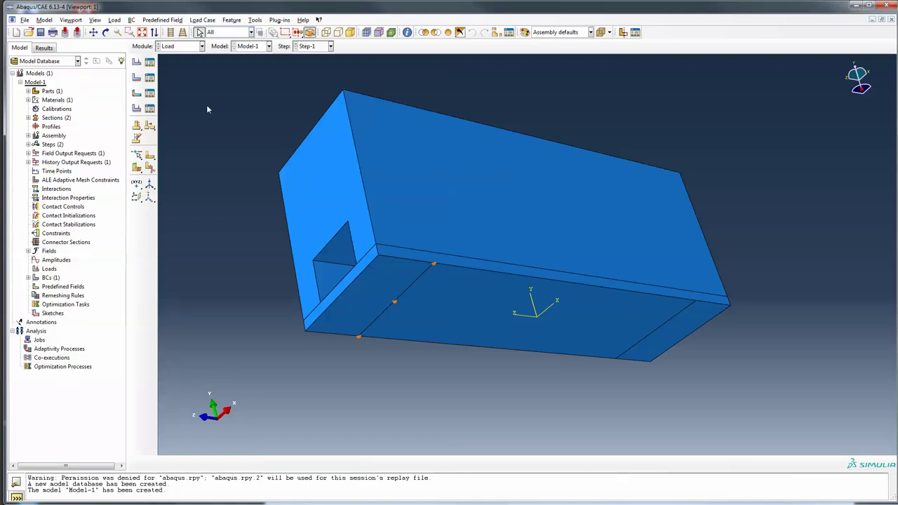
Step: Create a Displacement/Rotation boundary condition named LooseBC in Step-1 on the other underside cross line, using a set named Loose
click(137, 78)
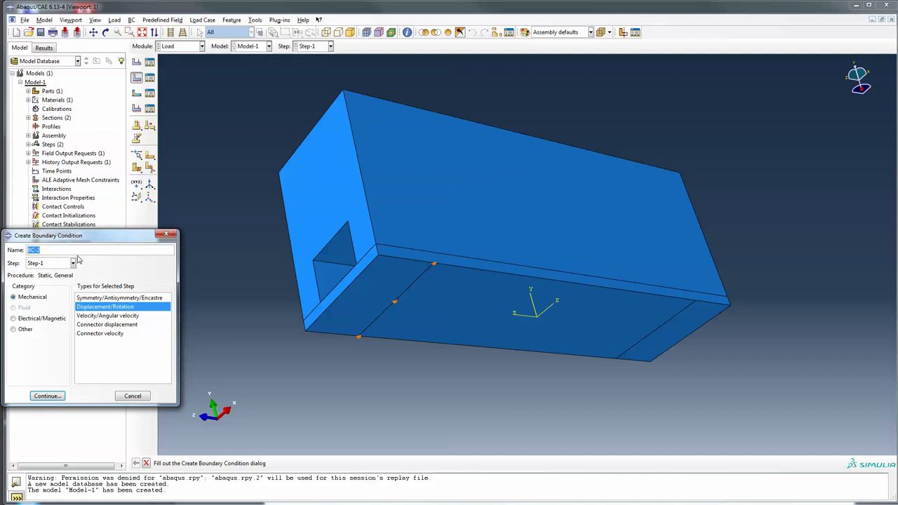
text(Loose)
click(47, 395)
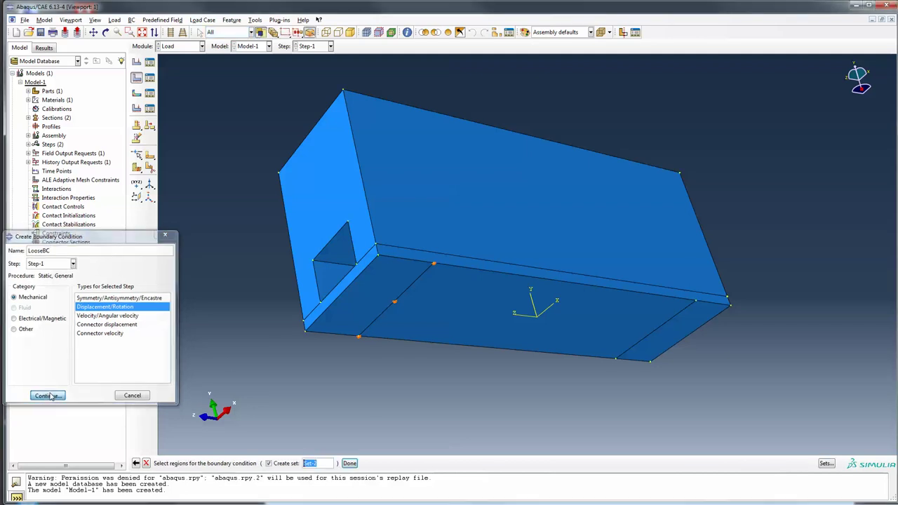
click(673, 321)
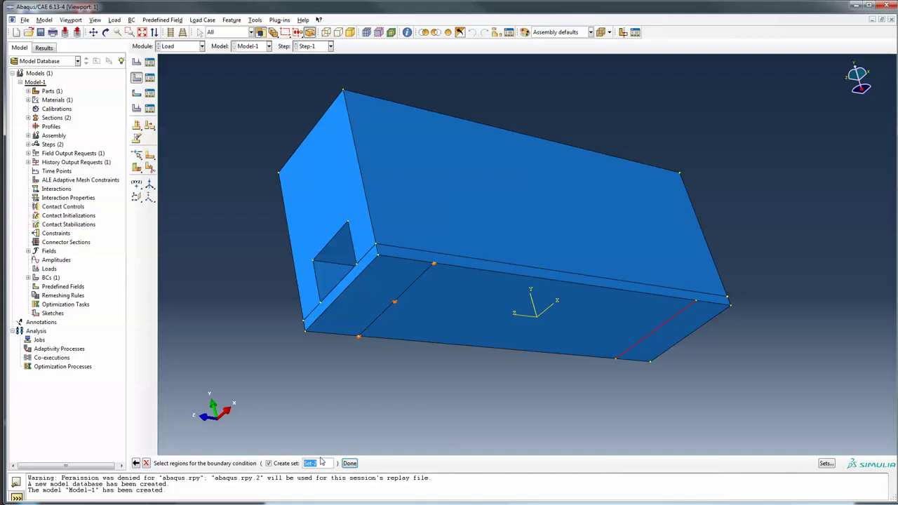
text(Loose)
click(349, 463)
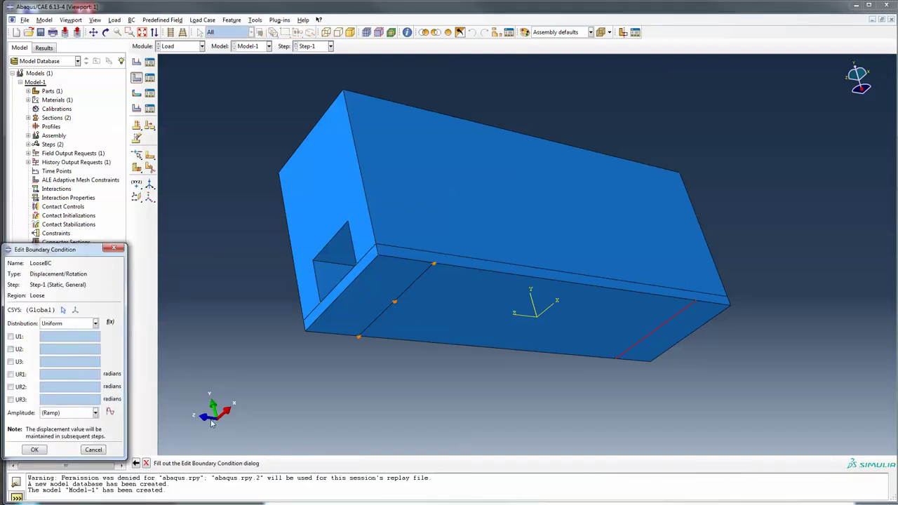
Step: Constrain only U1 and U2 of LooseBC to 0, leaving U3 and all rotations free
click(10, 337)
click(11, 348)
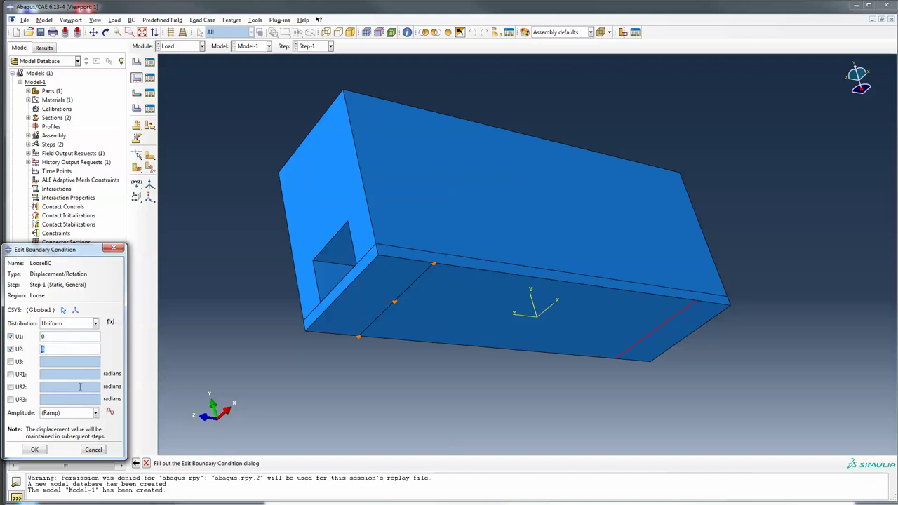
ctrl+alt+drag(524, 389, 424, 394)
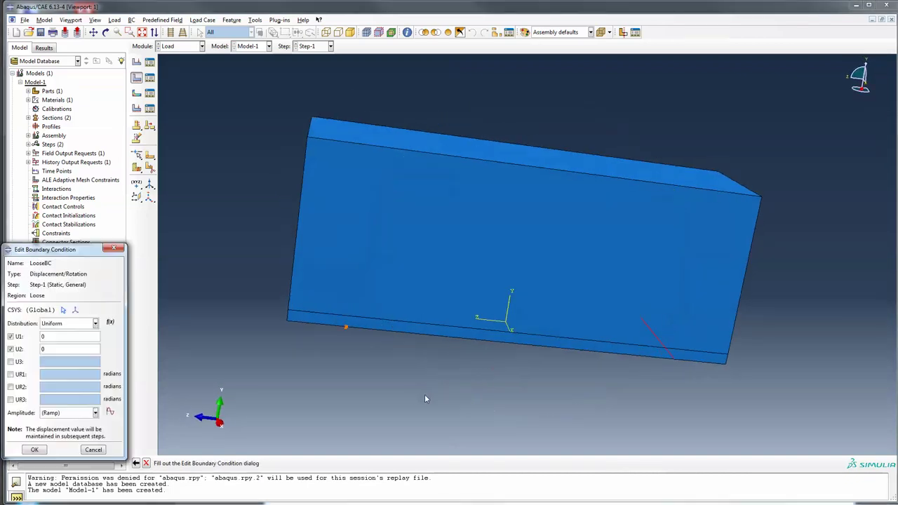
ctrl+alt+drag(483, 387, 547, 330)
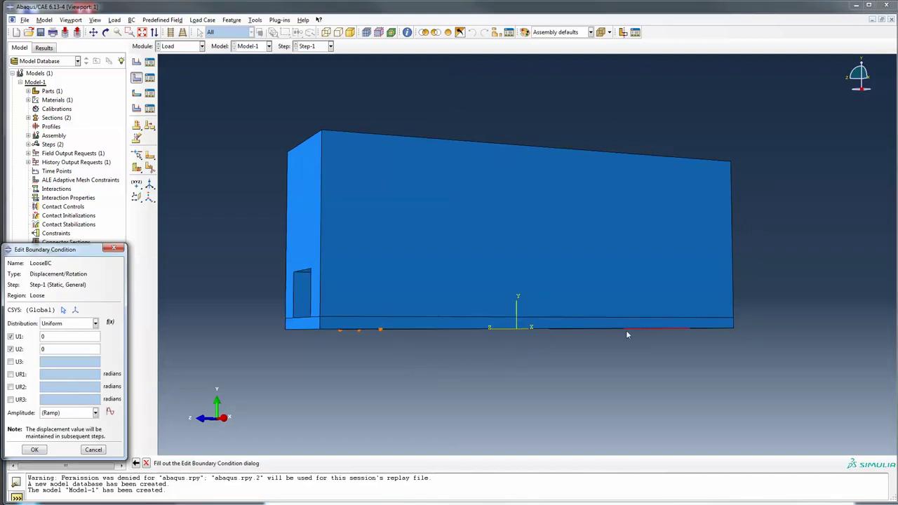
click(36, 450)
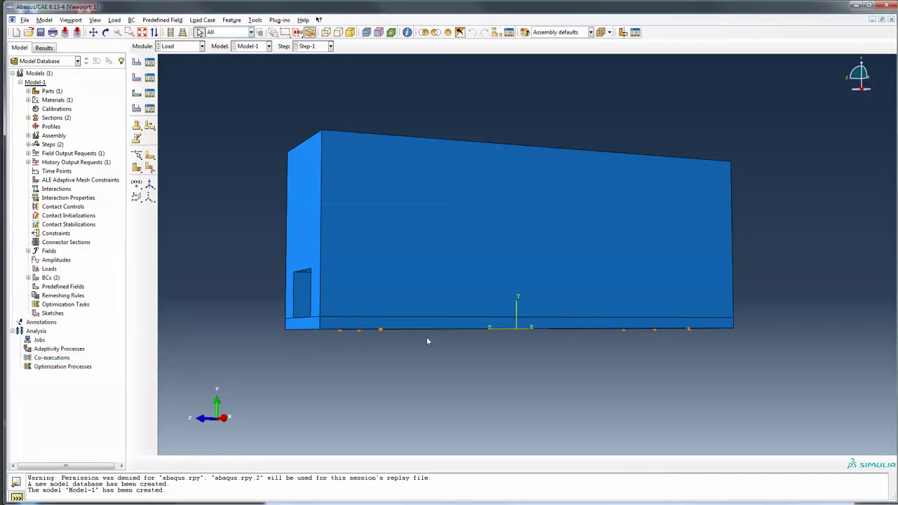
Step: Start a mechanical load of type Pressure in Step-1 and name it Pressure
click(138, 62)
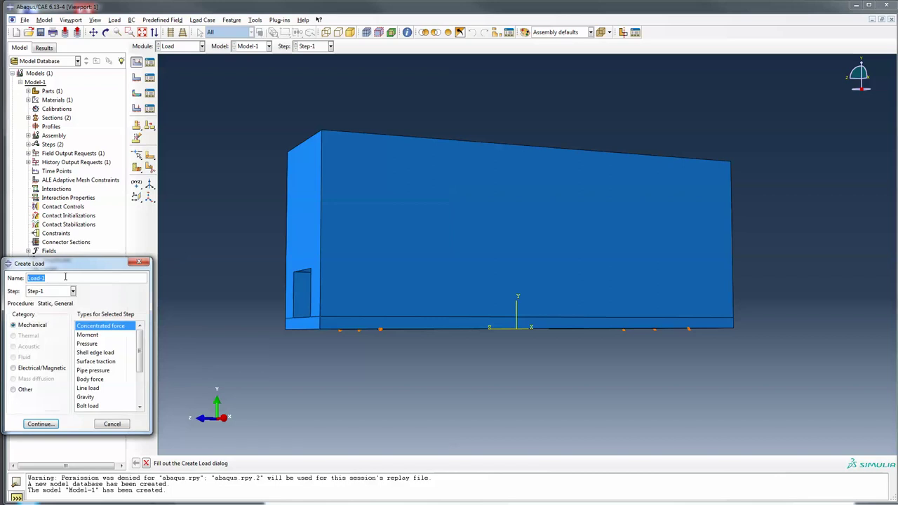
click(96, 344)
double_click(41, 278)
text(Pressure)
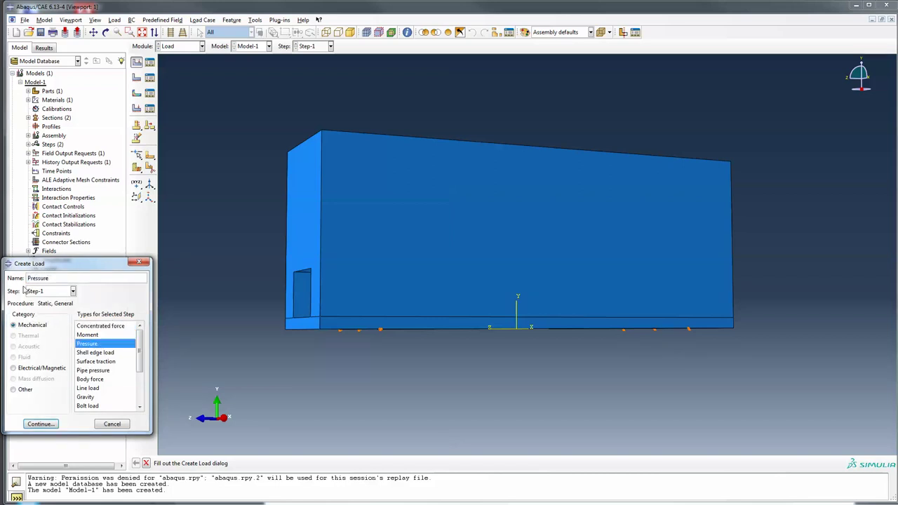
click(40, 423)
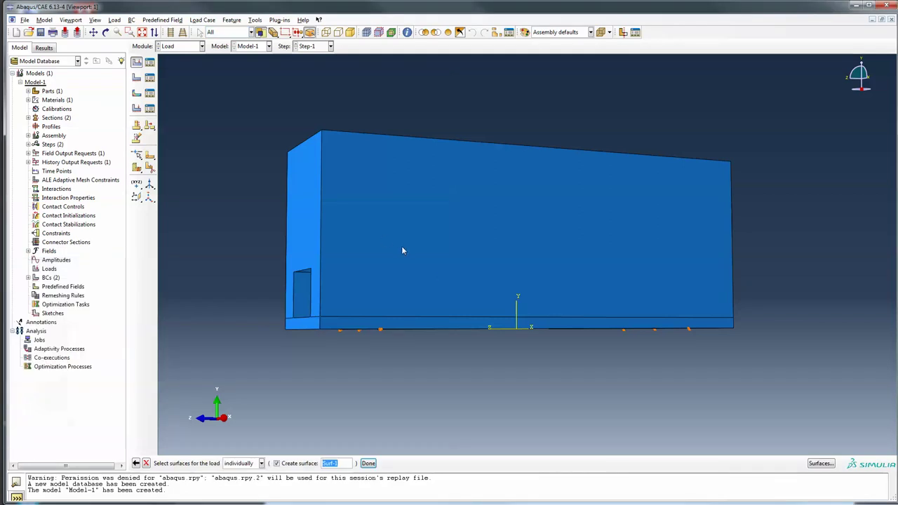
Step: Apply the load to the floor face of the tunnel opening, using a surface named Pressure, with a uniform magnitude of 10
ctrl+alt+drag(402, 250, 480, 312)
double_click(324, 464)
text(Pressure)
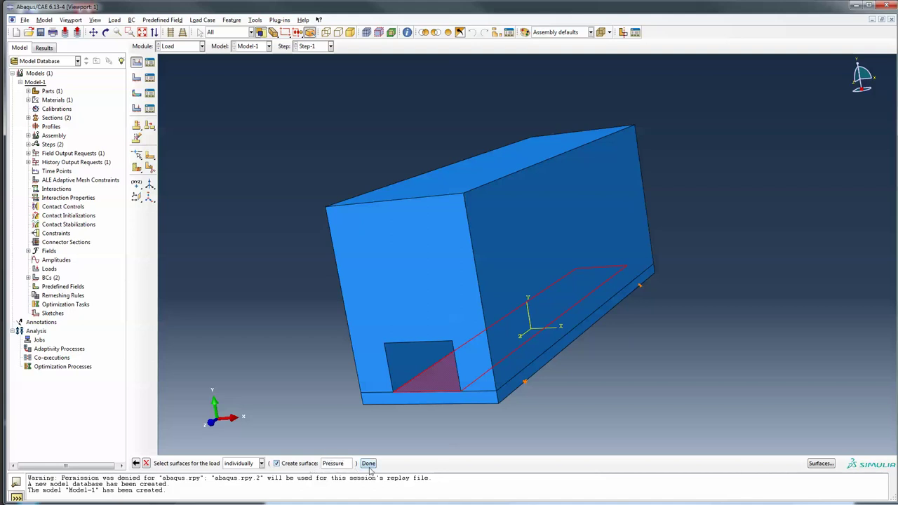
click(369, 464)
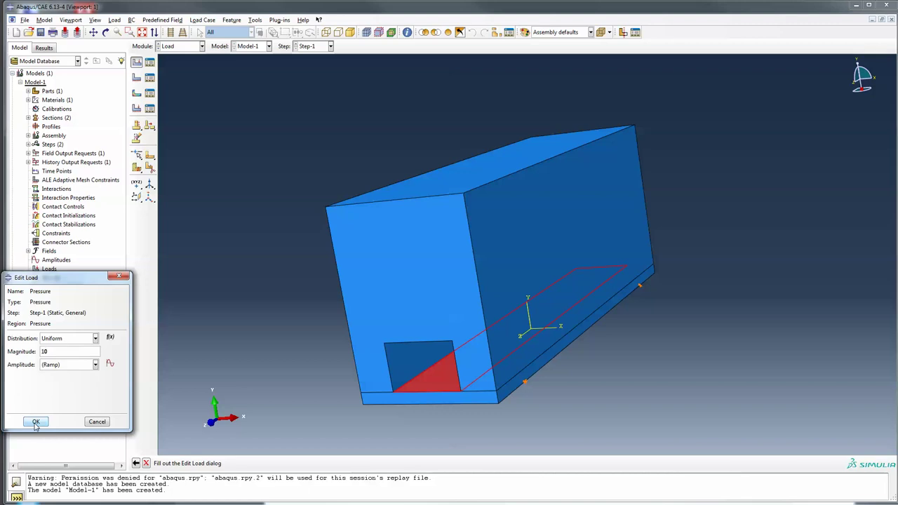
click(36, 423)
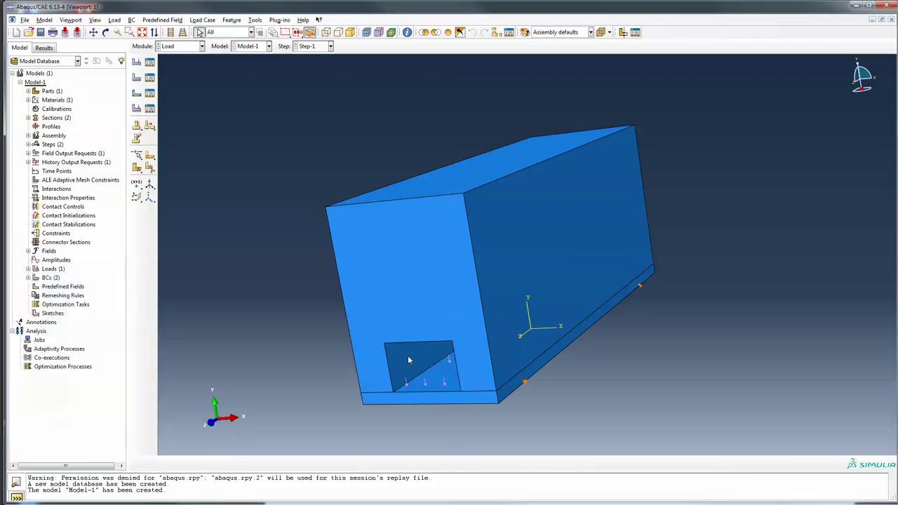
Step: Go to the Mesh module and set the meshing object to the CAD-Vorlage part instead of the assembly
ctrl+alt+drag(542, 202, 549, 155)
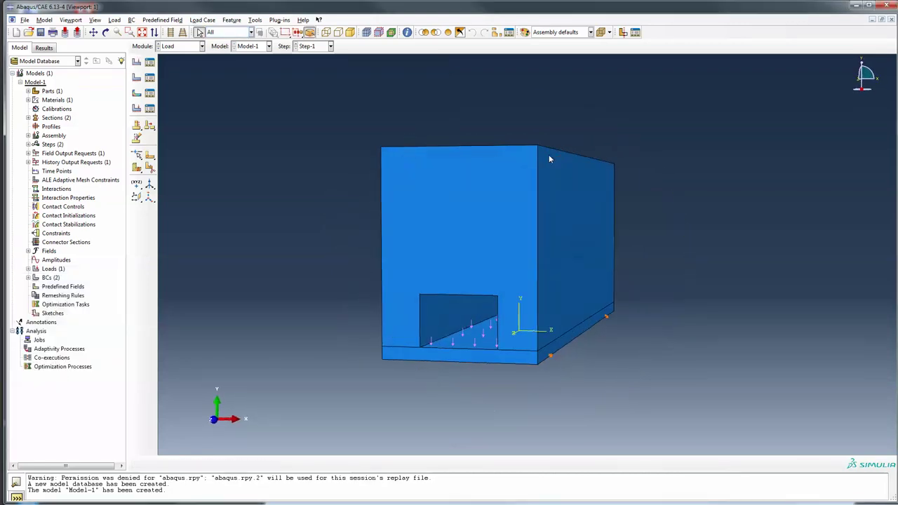
click(189, 46)
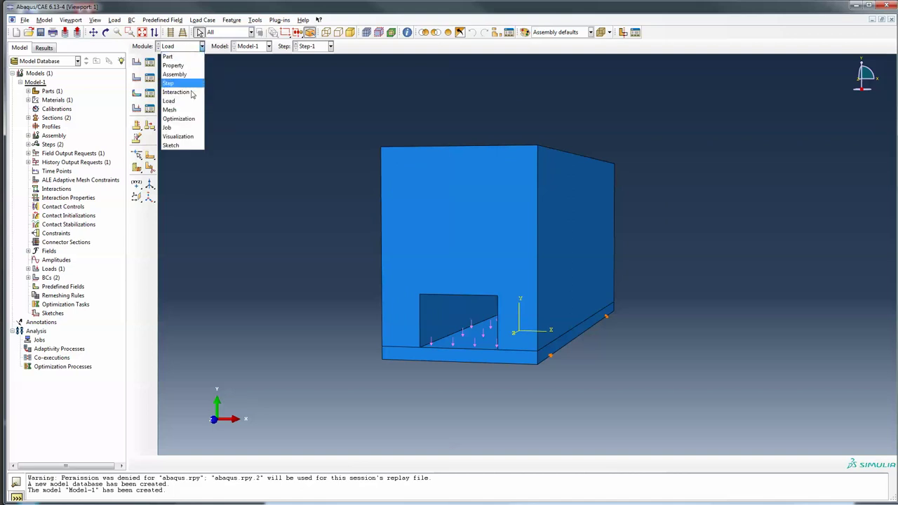
click(181, 111)
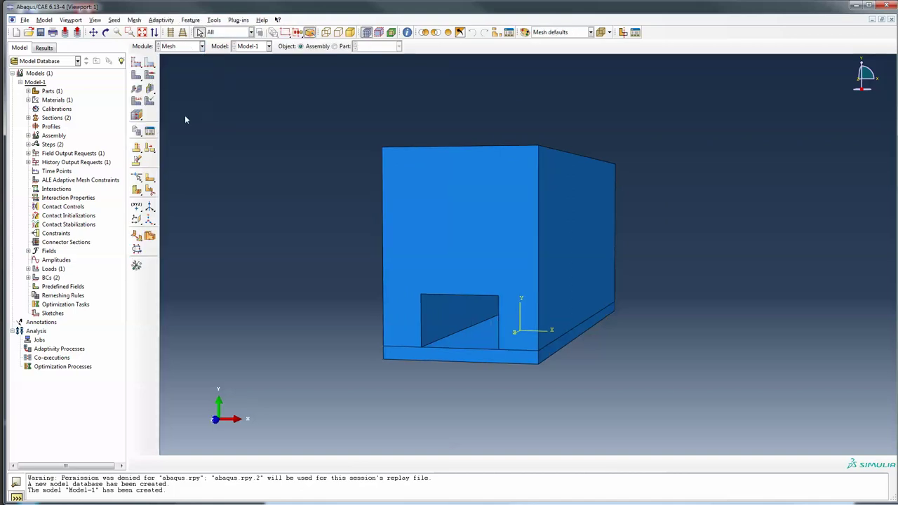
click(137, 65)
click(451, 275)
click(337, 47)
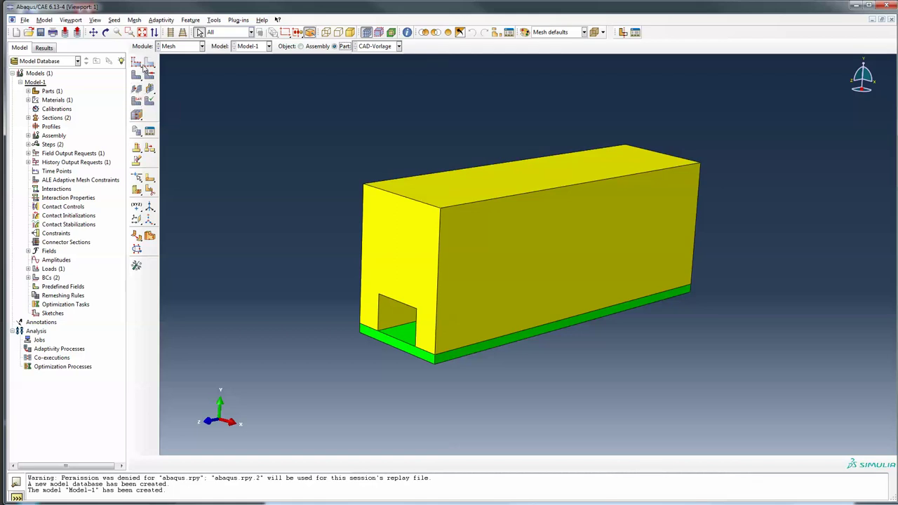
Step: Seed the CAD-Vorlage part with an approximate global size of 12 and generate its mesh
click(136, 62)
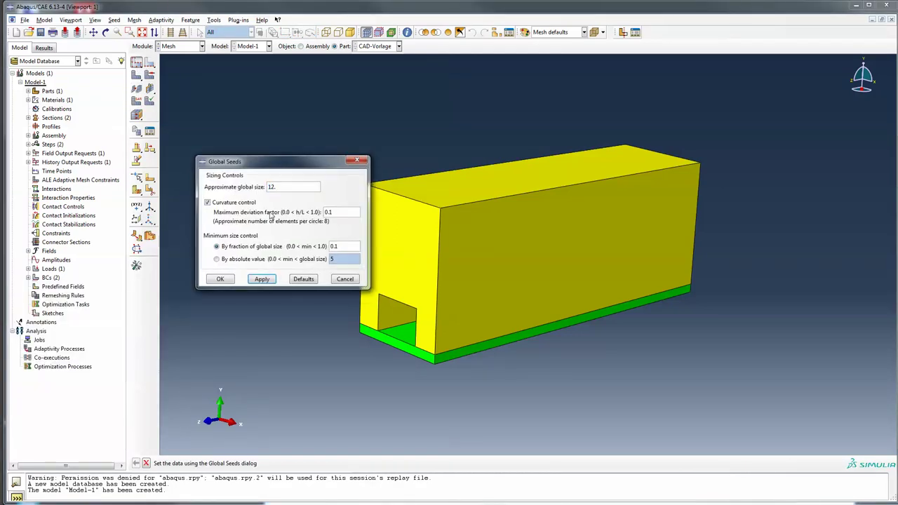
click(221, 280)
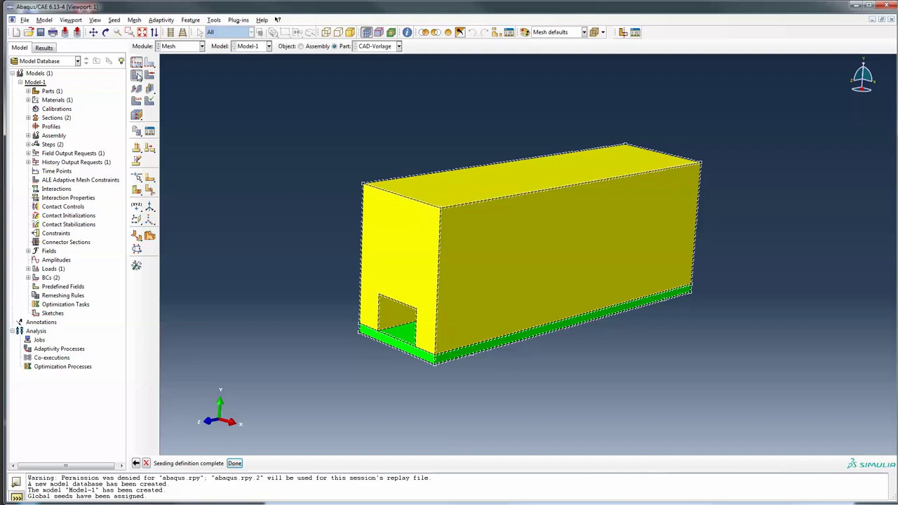
click(138, 75)
click(214, 464)
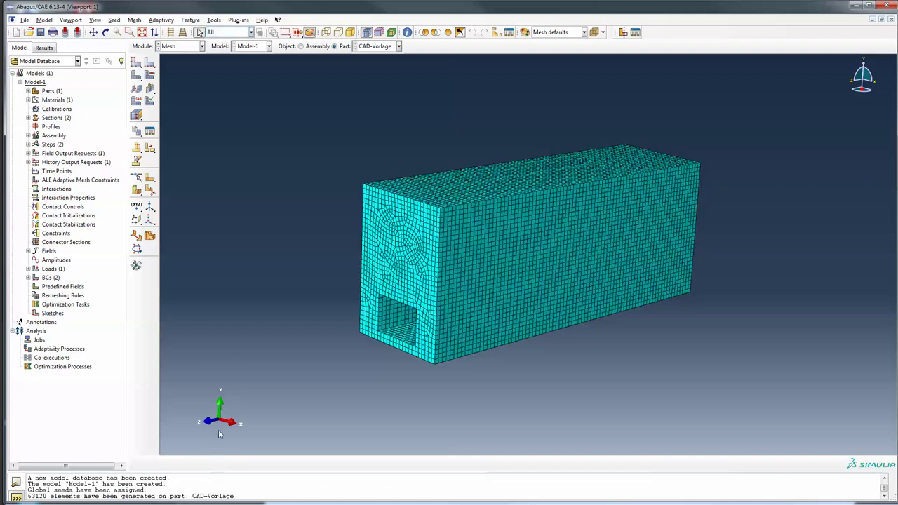
Step: Examine the generated mesh on the end face, side faces and tunnel opening, close up and as a whole
ctrl+alt+drag(410, 236, 565, 205)
scroll(481, 245, up, 3)
ctrl+alt+drag(481, 245, 658, 244)
scroll(657, 244, up, 6)
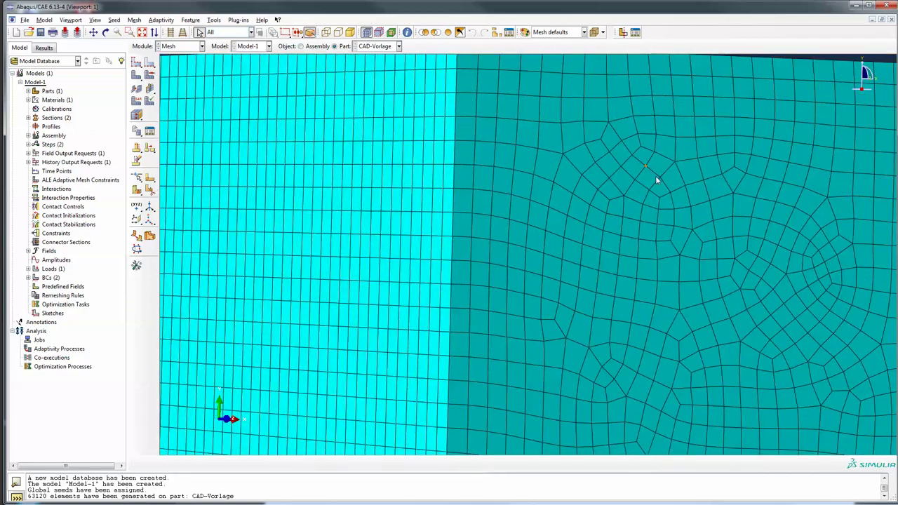
scroll(605, 188, down, 10)
ctrl+alt+drag(607, 189, 577, 225)
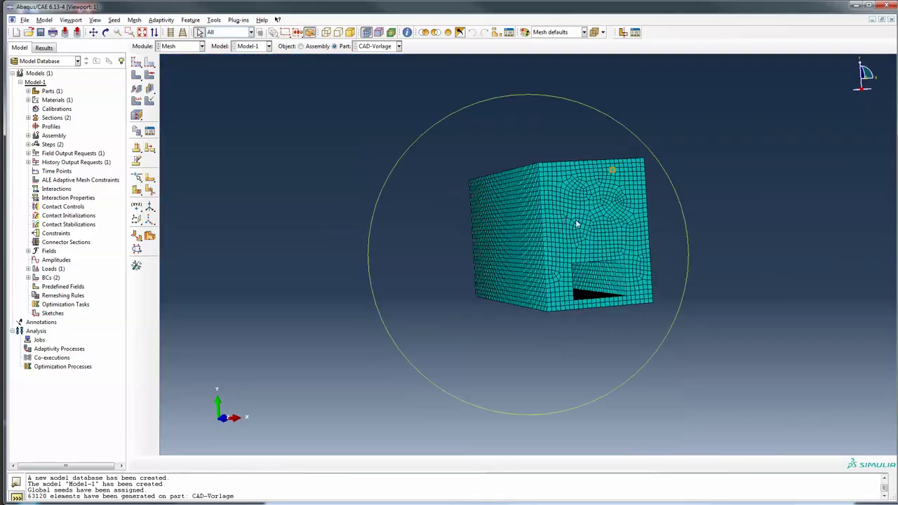
scroll(577, 225, up, 5)
scroll(561, 287, down, 2)
mouse_move(469, 272)
ctrl+alt+mouse_down()
mouse_move(419, 307)
mouse_move(417, 291)
ctrl+alt+mouse_up()
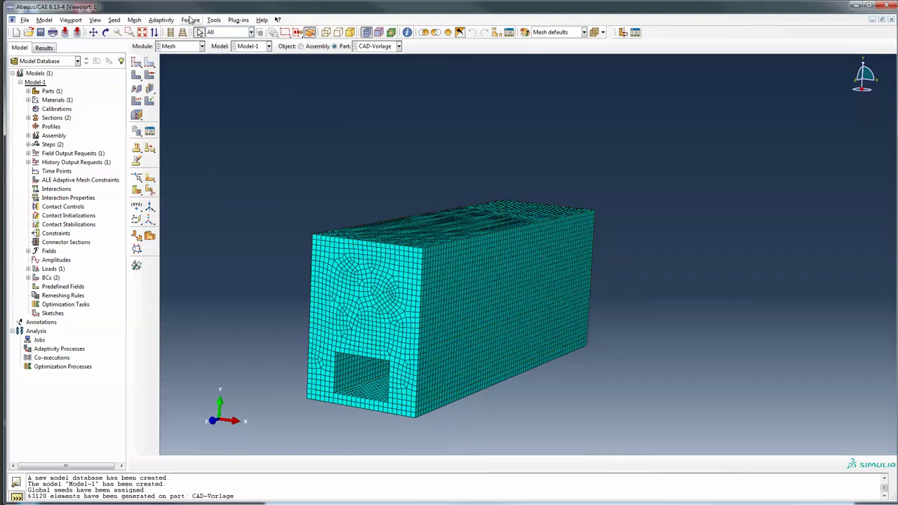
Step: Switch to the Job module and create a job named Test from Model-1, keeping the default full analysis settings
click(200, 47)
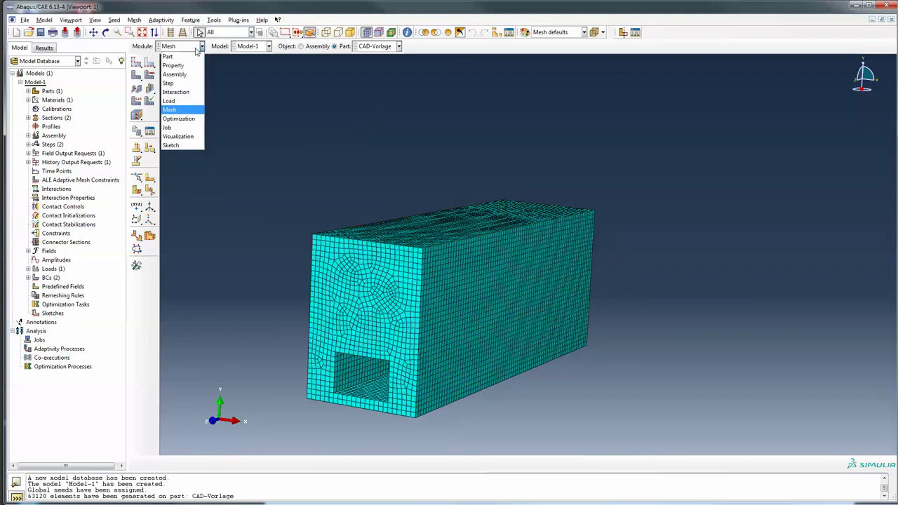
click(191, 128)
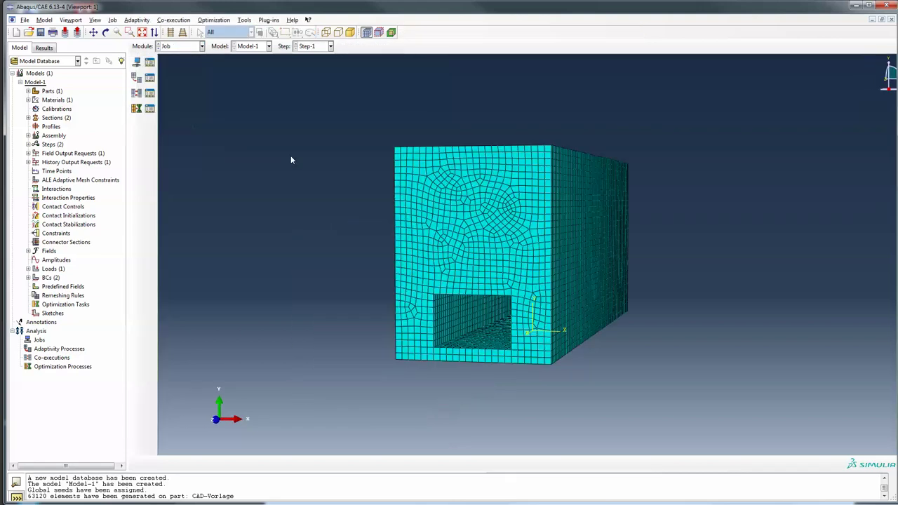
click(150, 62)
drag(138, 301, 259, 84)
click(145, 196)
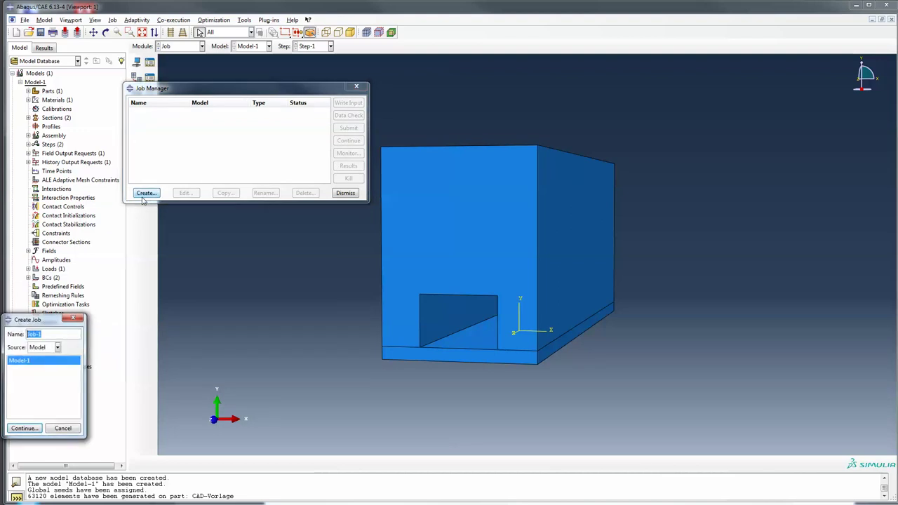
drag(47, 322, 238, 242)
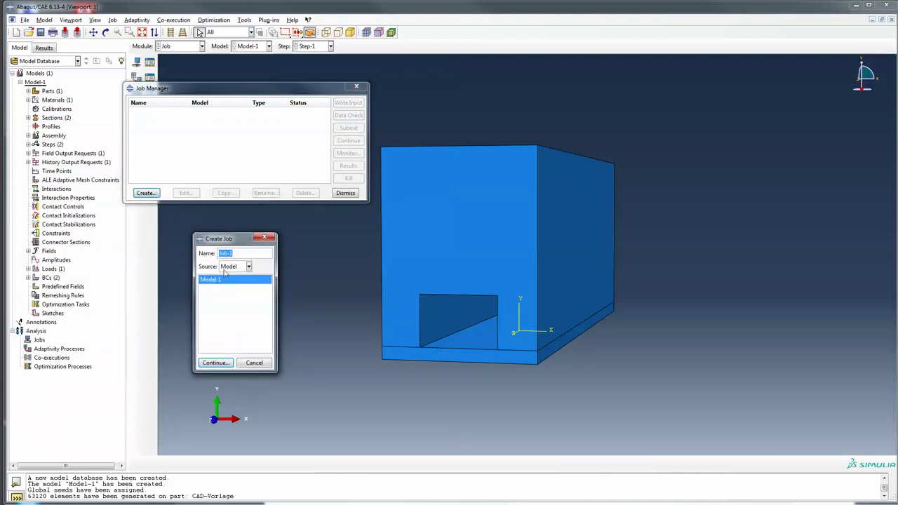
text(est)
click(219, 364)
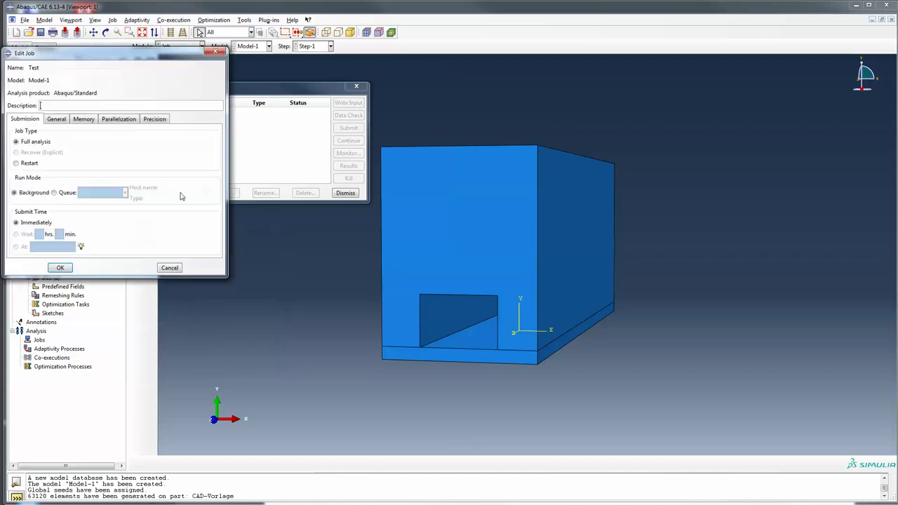
click(61, 268)
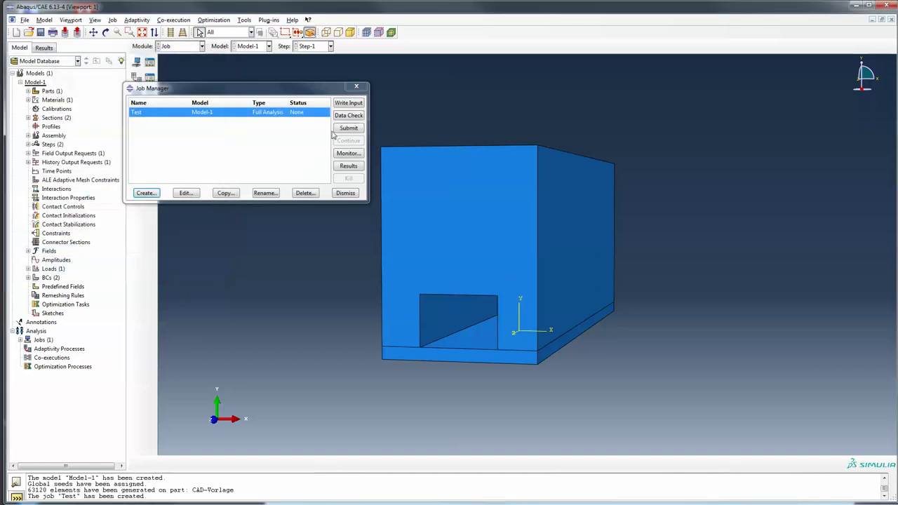
Step: Submit the Test job for analysis and check its errors, warnings, output and data file in the job monitor
click(348, 127)
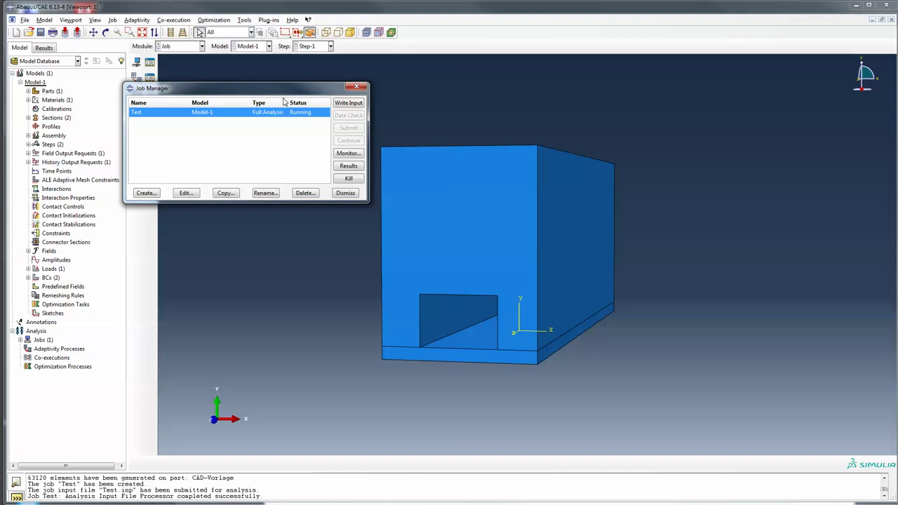
click(358, 155)
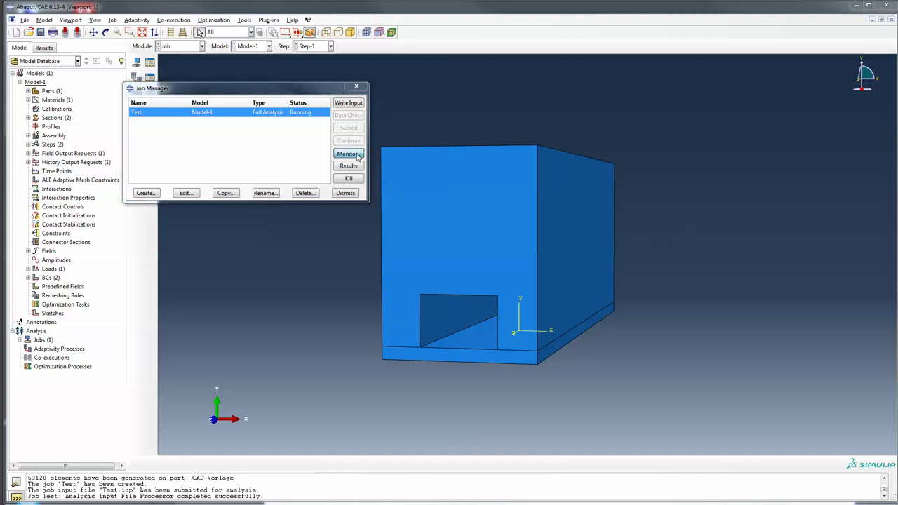
drag(165, 68, 275, 231)
click(150, 331)
click(177, 333)
click(203, 332)
click(231, 332)
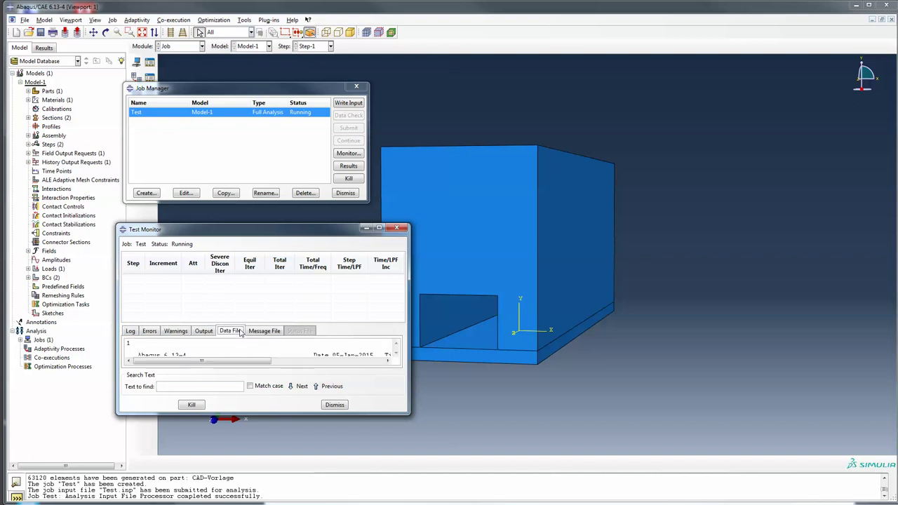
Step: Enlarge the Test job monitor, follow the data file, output, warnings, errors and log through the run, and close it
drag(327, 231, 709, 63)
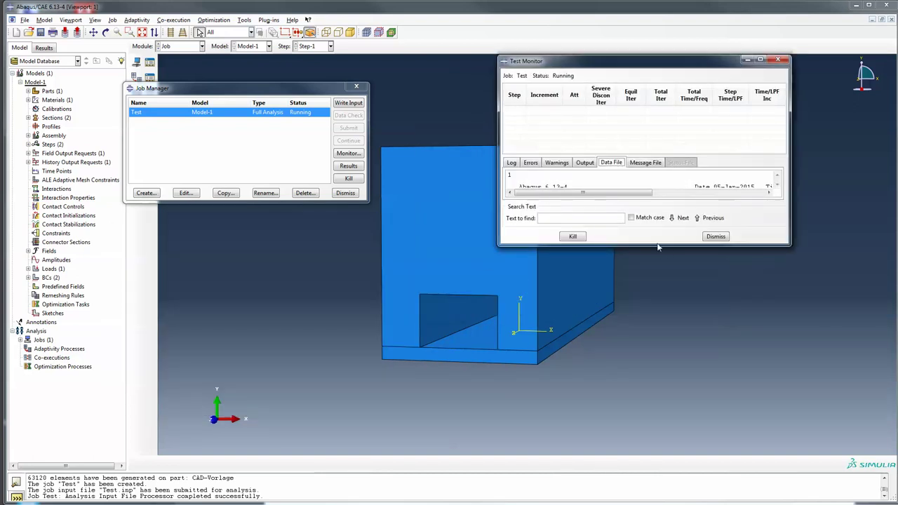
drag(657, 246, 657, 440)
drag(778, 193, 777, 362)
click(584, 163)
click(557, 163)
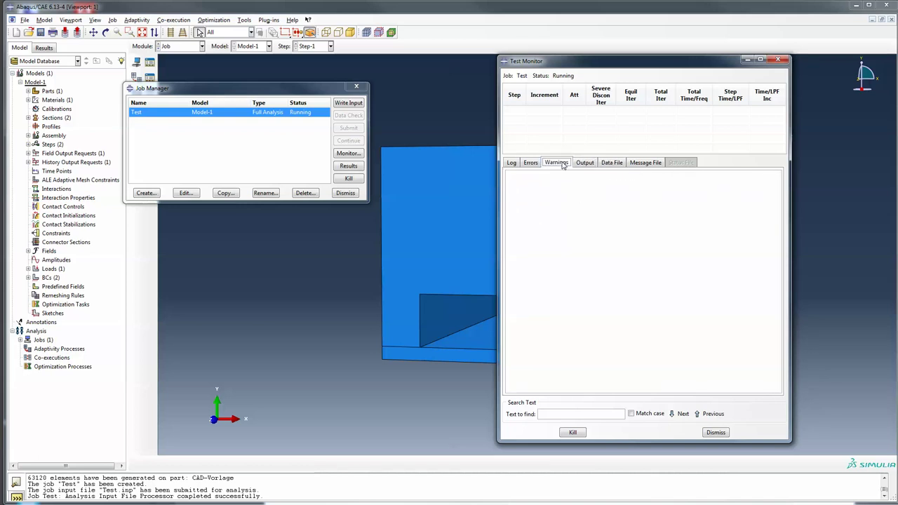
click(536, 165)
click(512, 163)
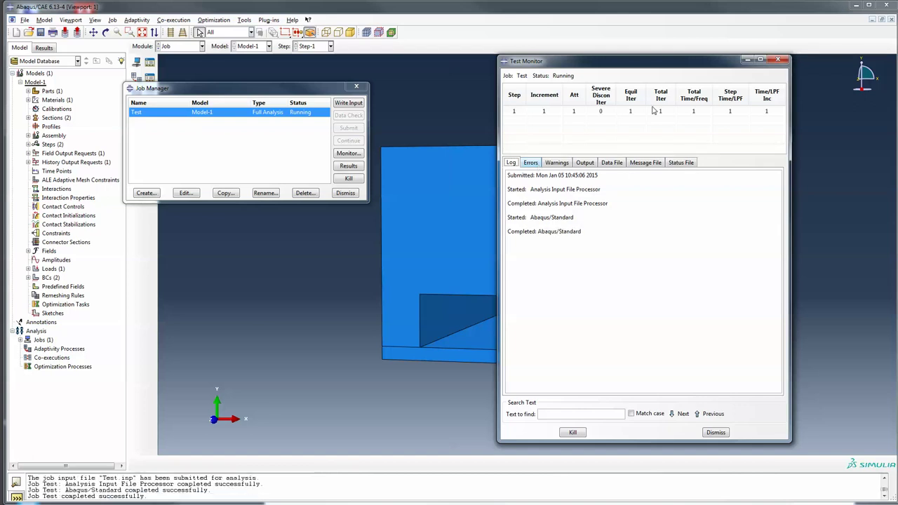
click(557, 163)
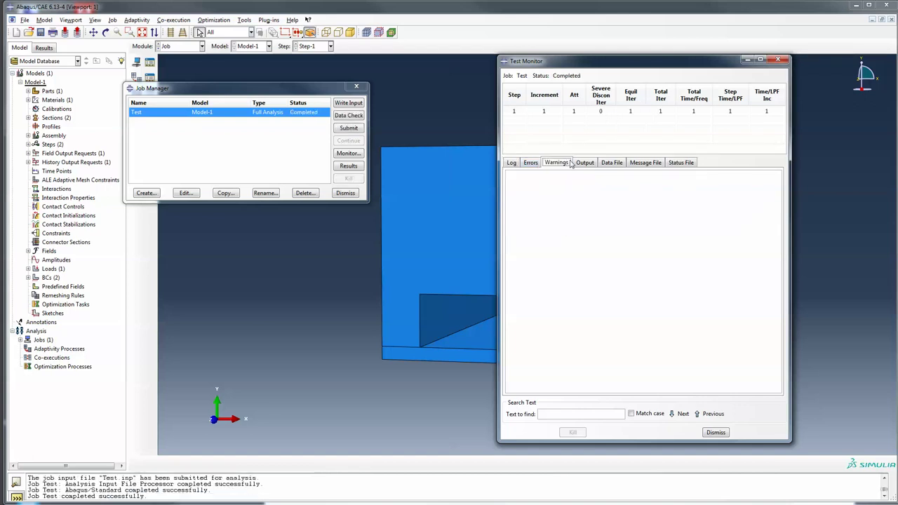
click(584, 163)
click(779, 62)
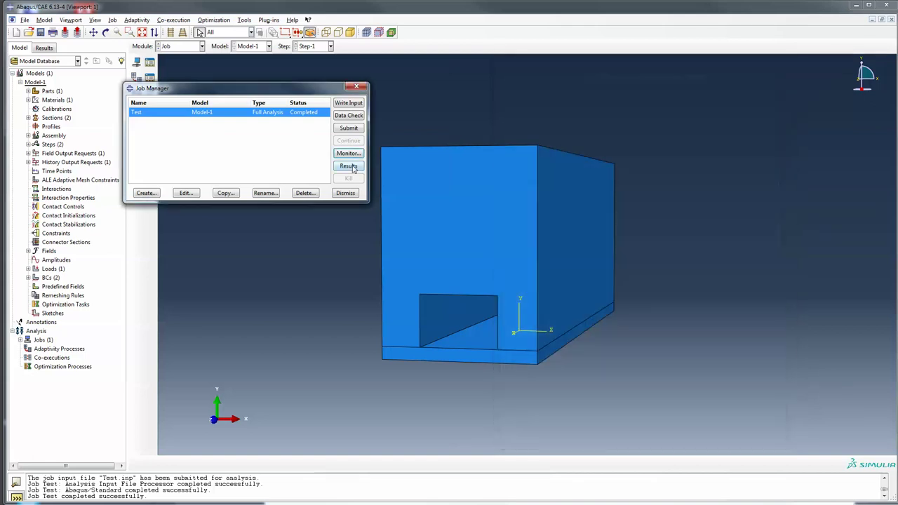
Step: Open the Test job's results and plot the Mises stress contours on the deformed shape
click(348, 167)
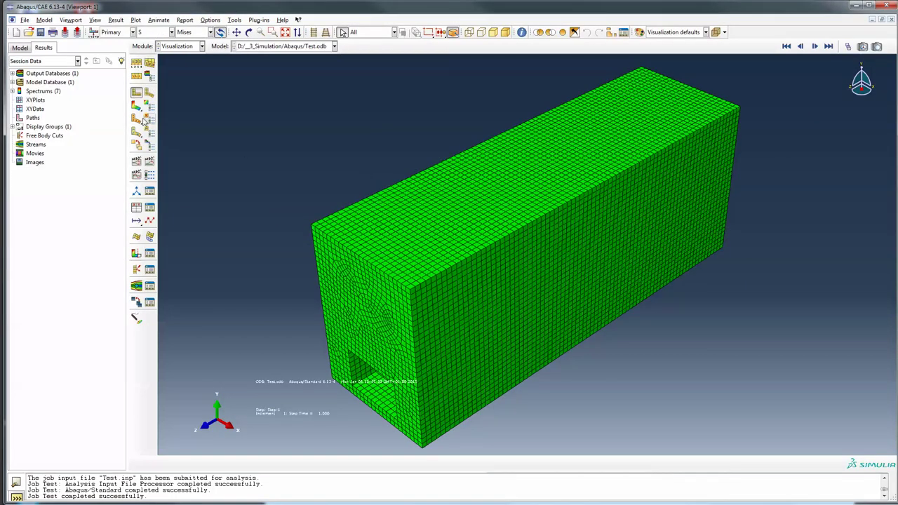
click(136, 107)
ctrl+alt+drag(358, 228, 378, 215)
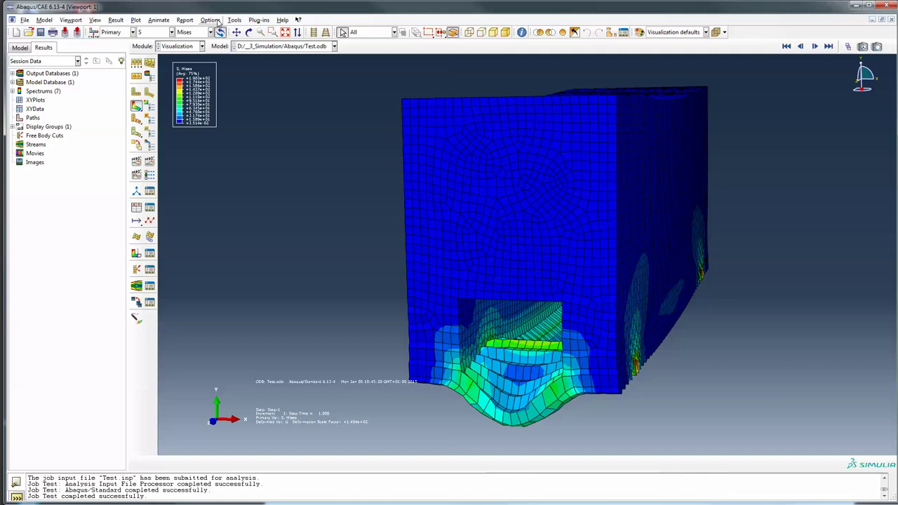
Step: Set the deformation scale factor in the common plot options to a uniform value of 1
click(211, 20)
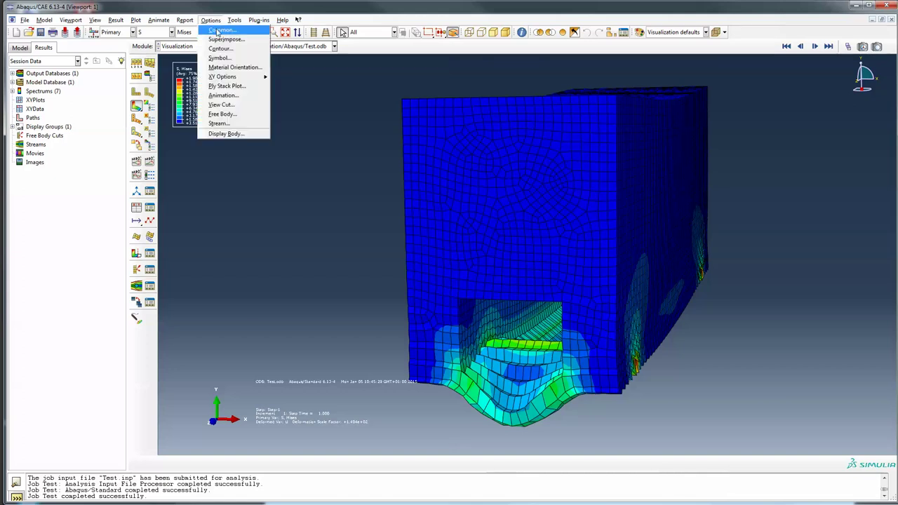
click(218, 31)
drag(67, 83, 284, 106)
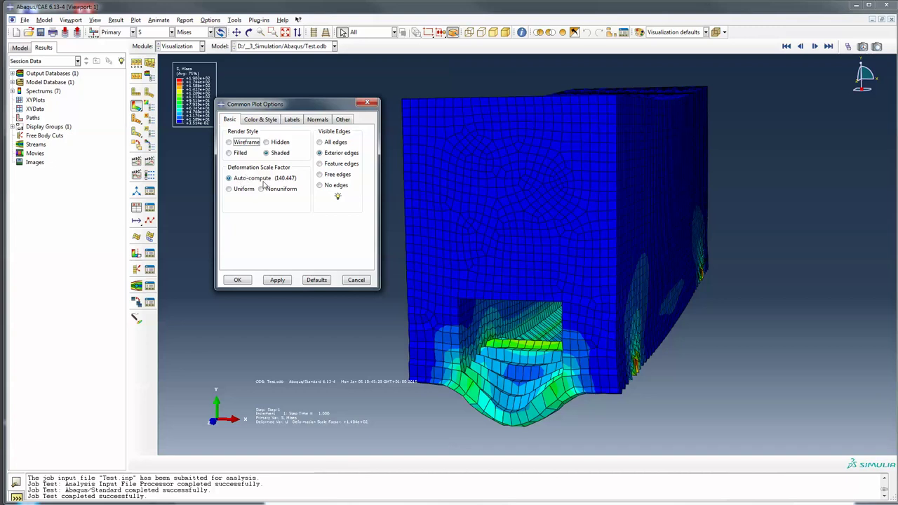
click(241, 189)
drag(272, 202, 212, 205)
key(BackSpace)
text(2)
key(BackSpace)
text(1)
click(237, 280)
Step: Examine the Mises stress distribution around the supports, along the side face and in the tunnel opening
mouse_move(522, 288)
ctrl+alt+mouse_down()
mouse_move(605, 298)
mouse_move(622, 285)
mouse_move(473, 317)
mouse_move(358, 278)
mouse_move(380, 267)
mouse_move(367, 236)
ctrl+alt+mouse_up()
ctrl+alt+drag(379, 202, 334, 349)
scroll(548, 226, up, 3)
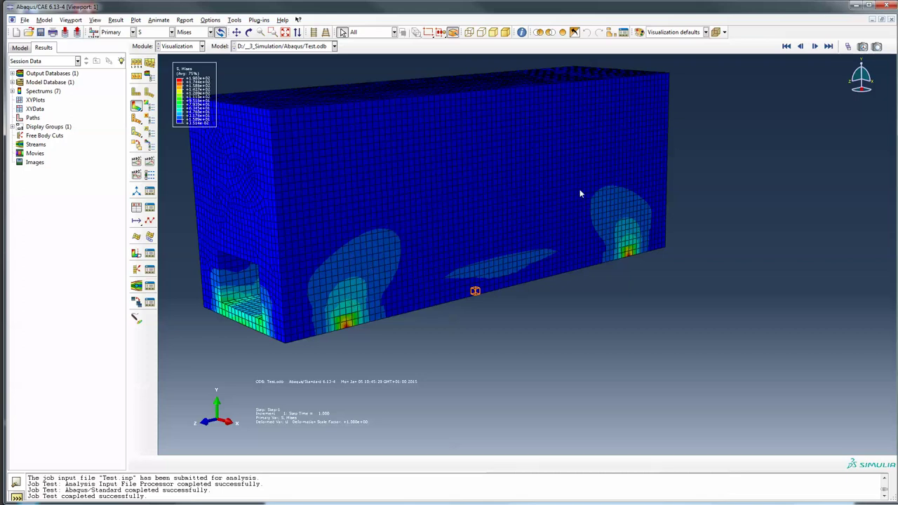
mouse_move(629, 227)
ctrl+alt+mouse_down()
mouse_move(503, 241)
mouse_move(505, 231)
mouse_move(495, 245)
ctrl+alt+mouse_up()
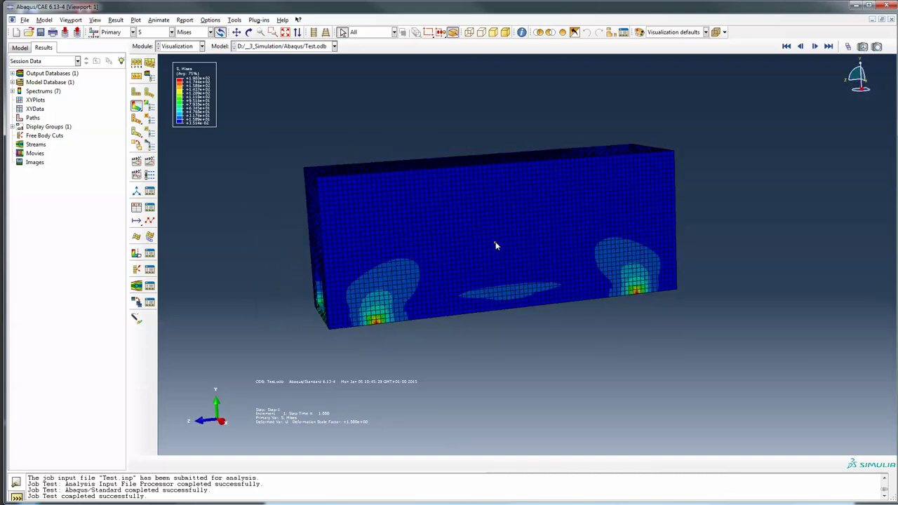